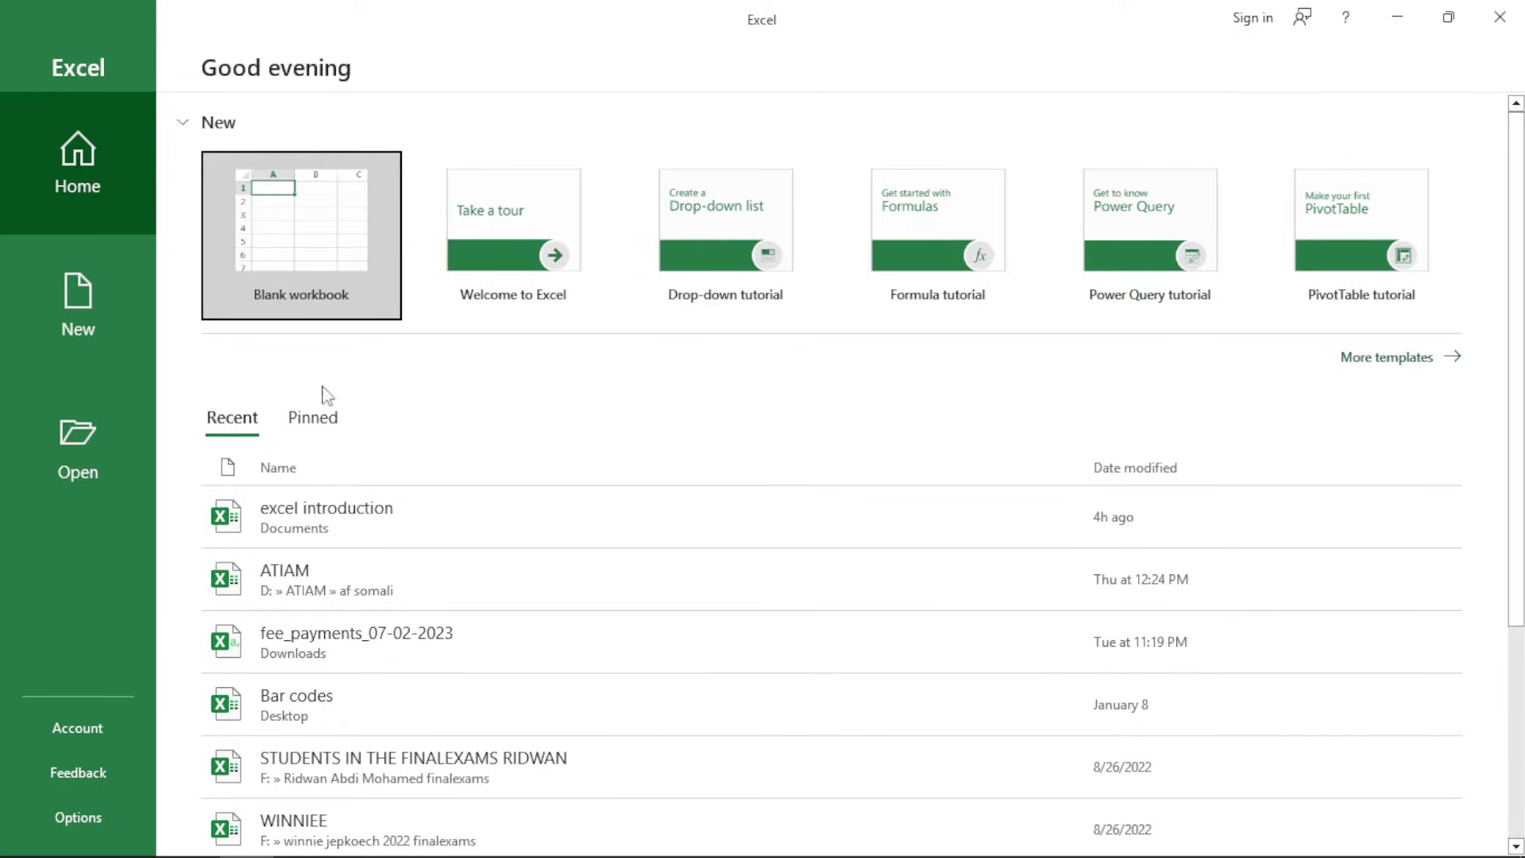
Browse the template gallery and the Open page, then return to the New workbook page
click(87, 311)
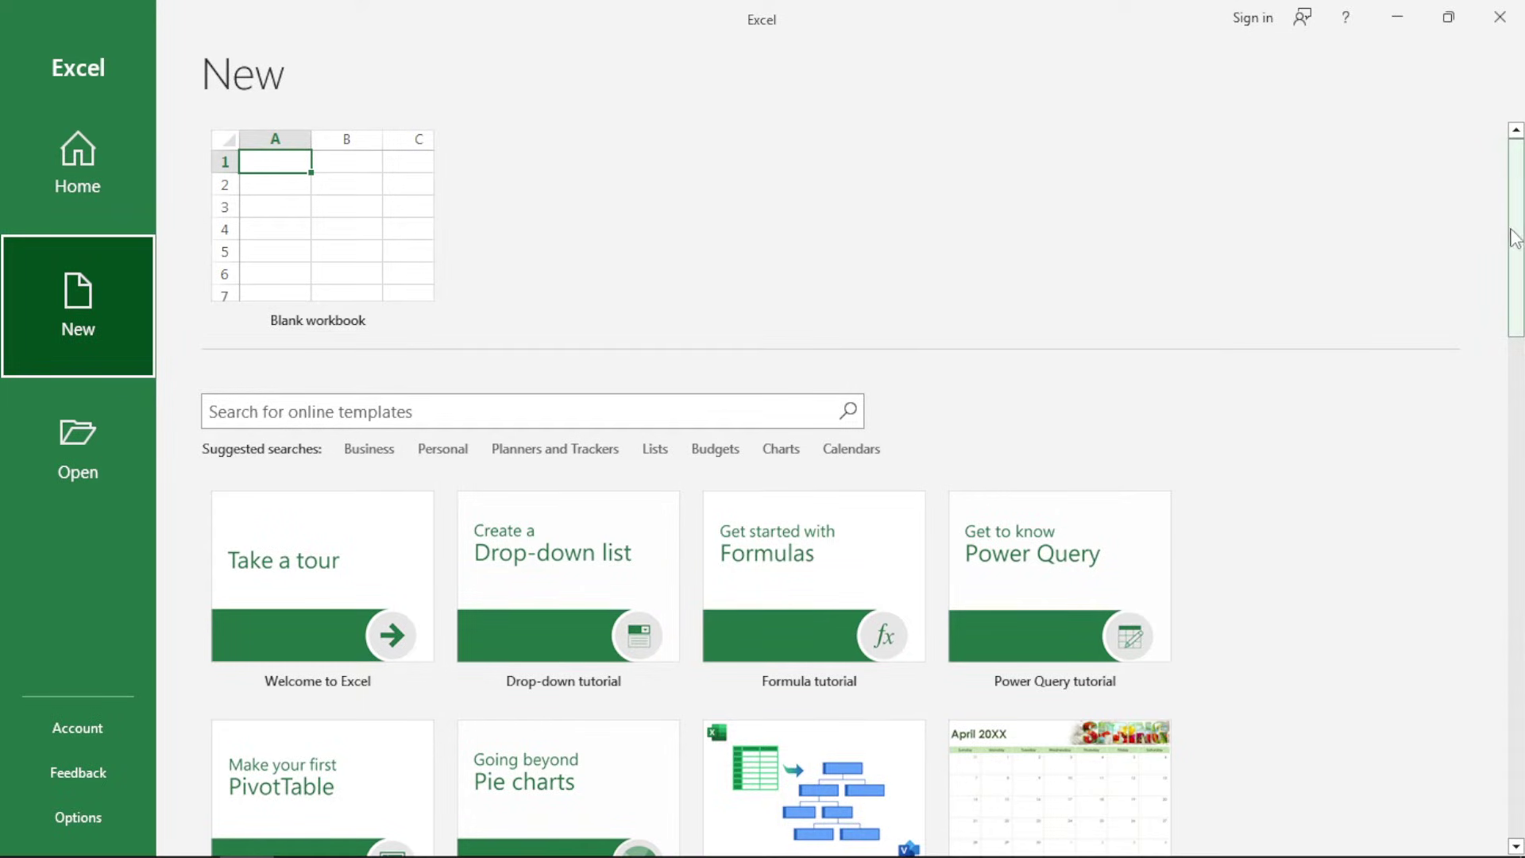
drag(1518, 242, 939, 269)
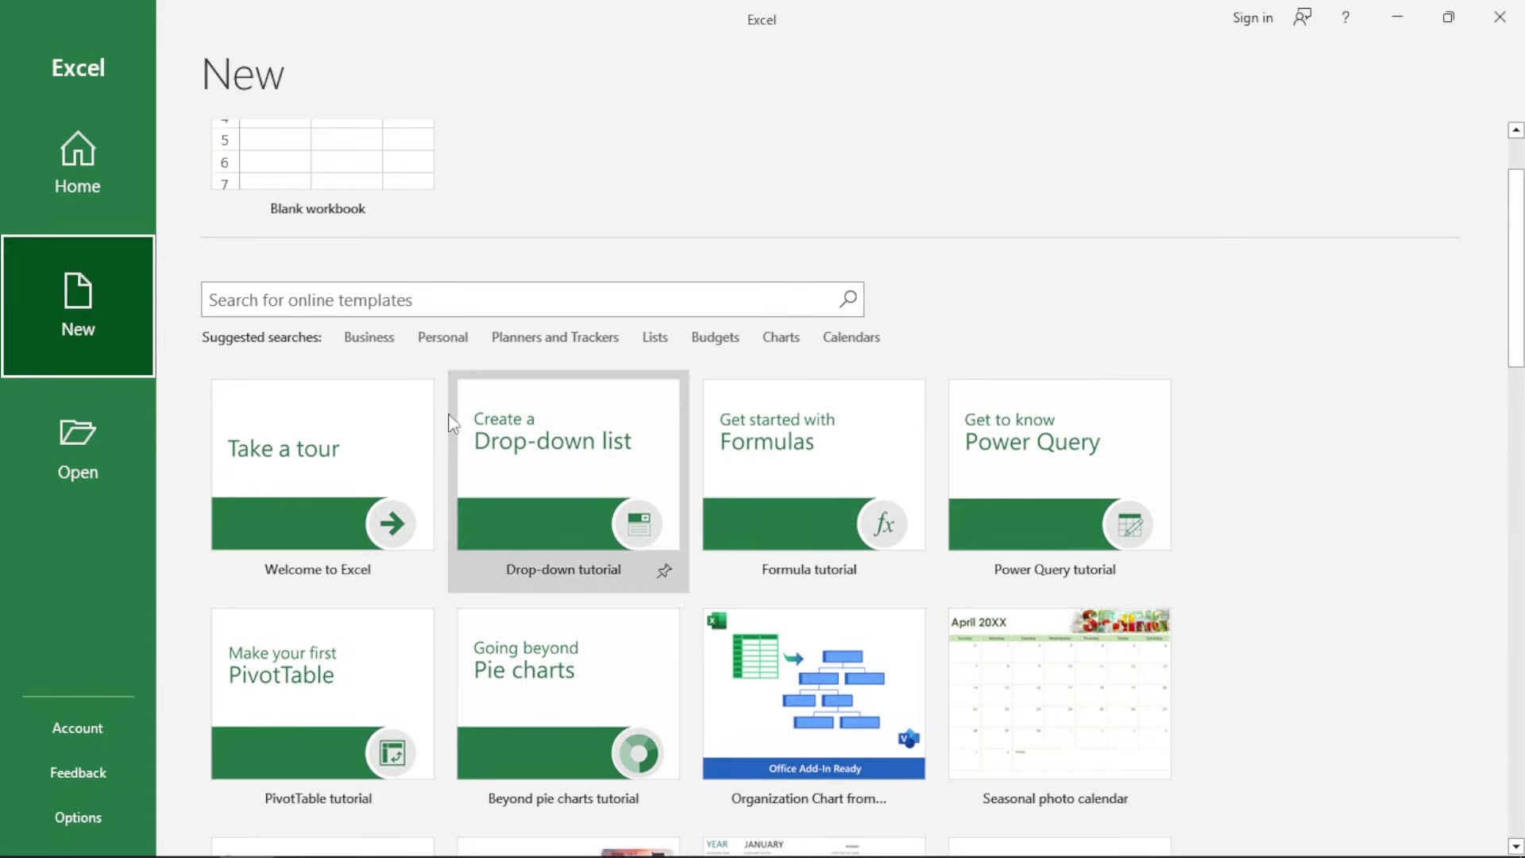
click(387, 305)
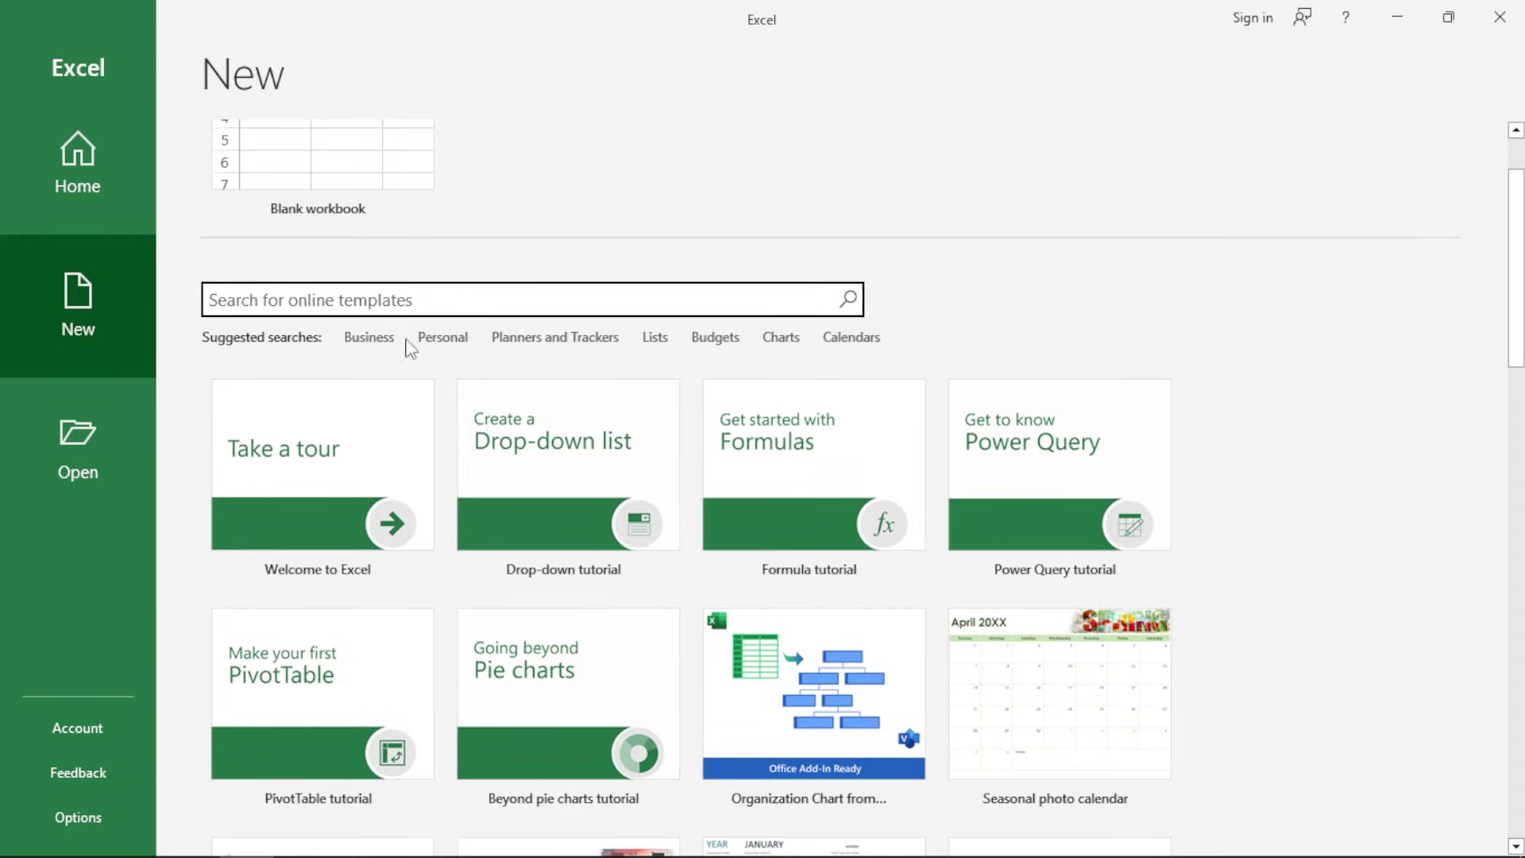
click(120, 466)
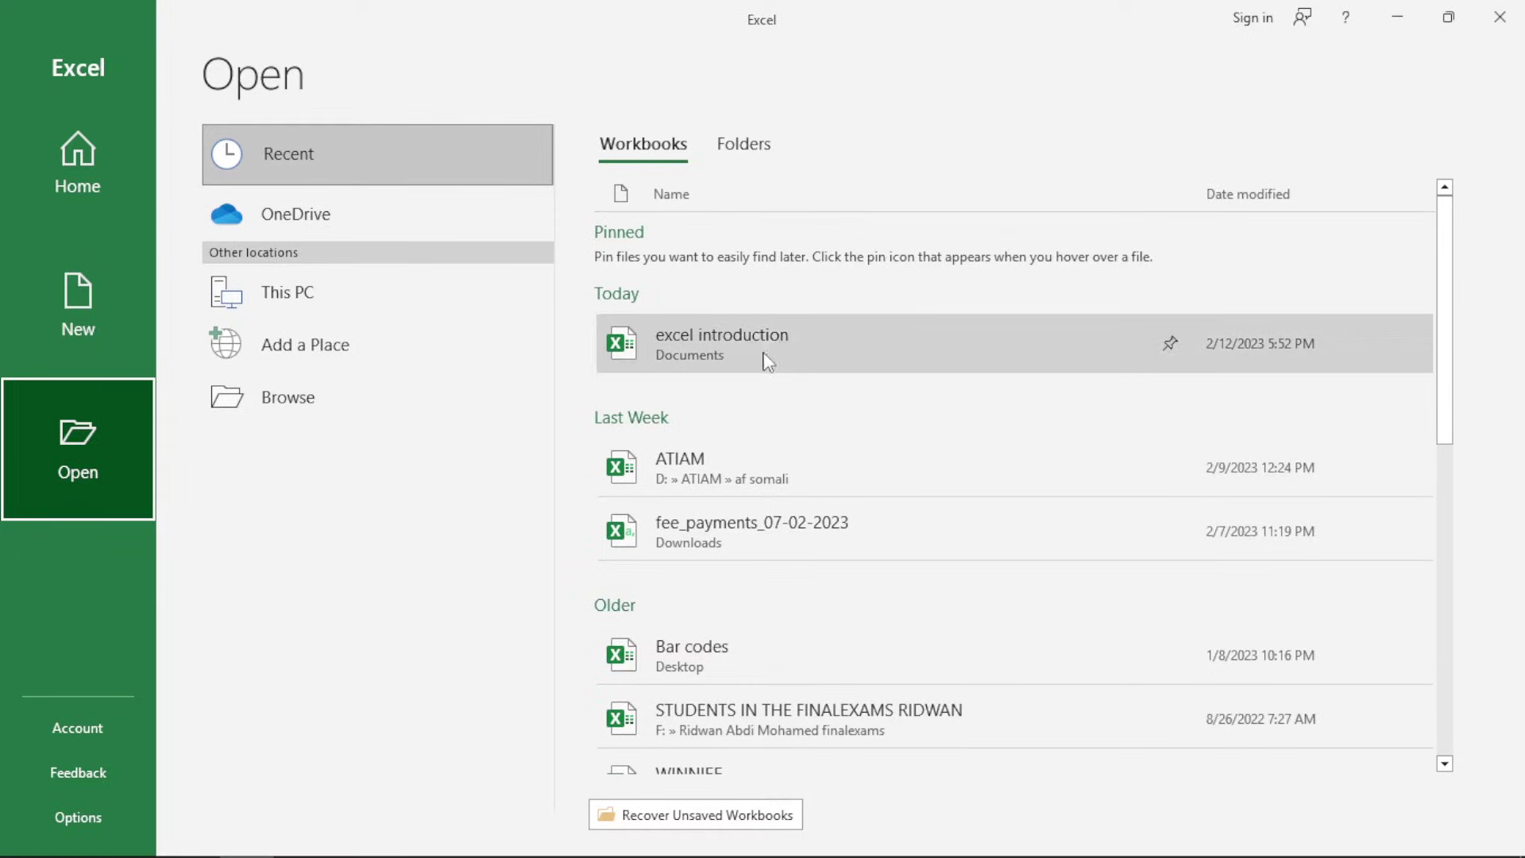
click(38, 316)
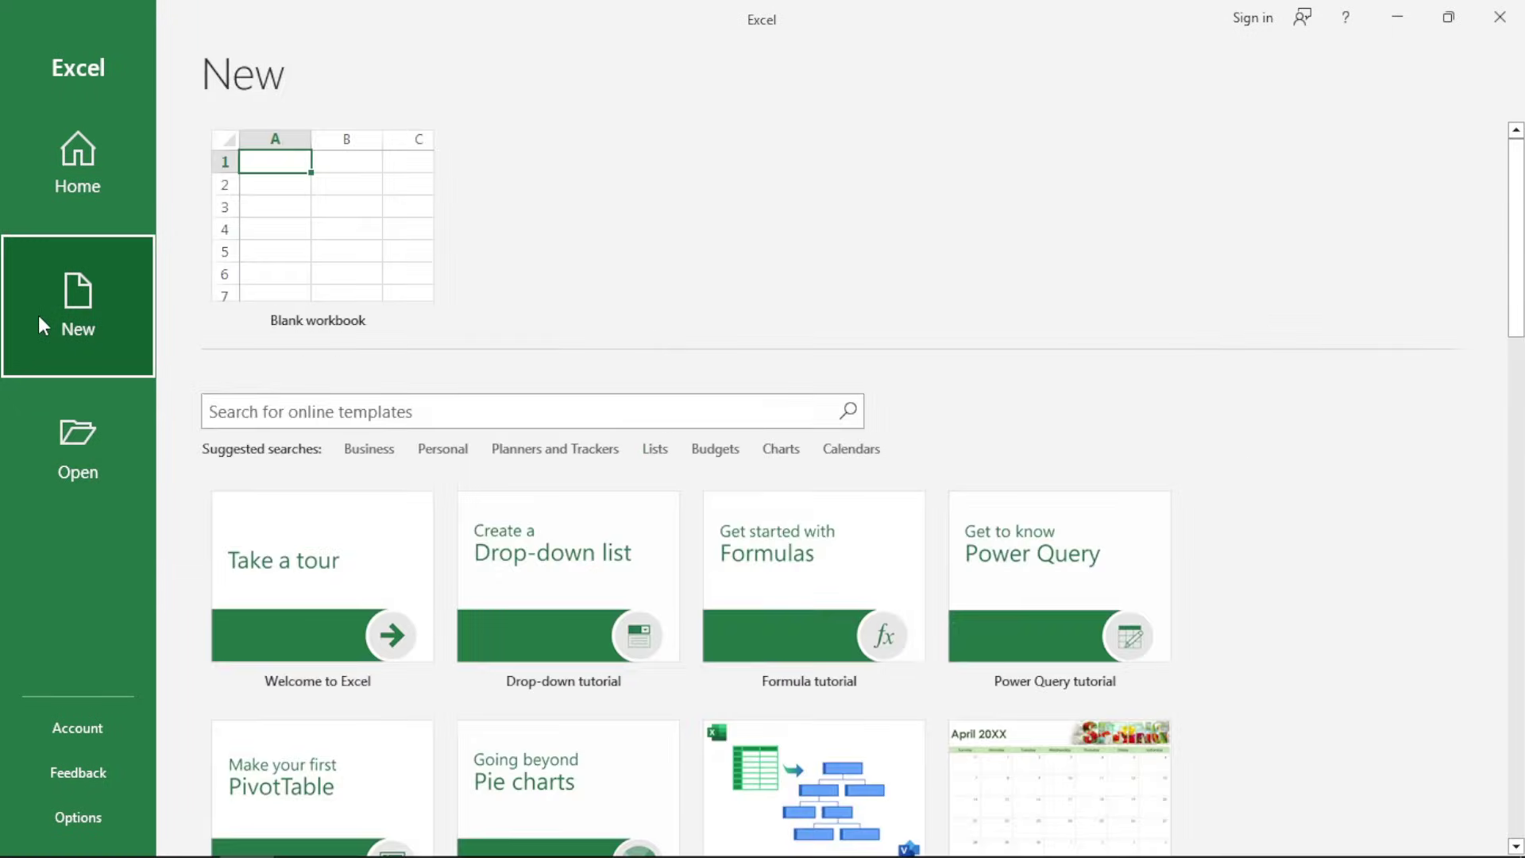
Start a blank workbook, opening Book1 with an empty Sheet1
click(317, 263)
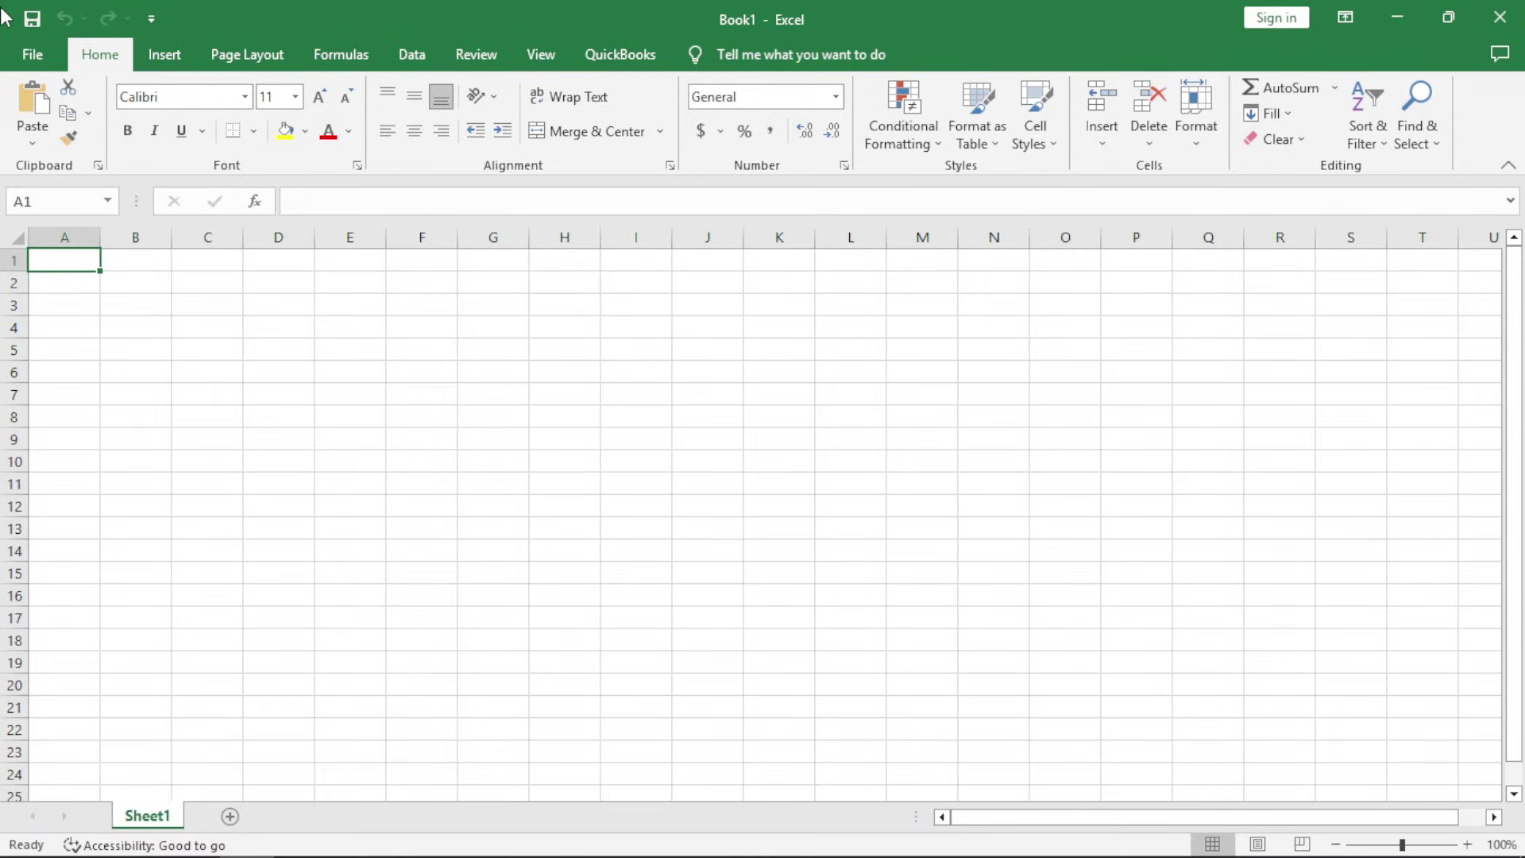
click(157, 22)
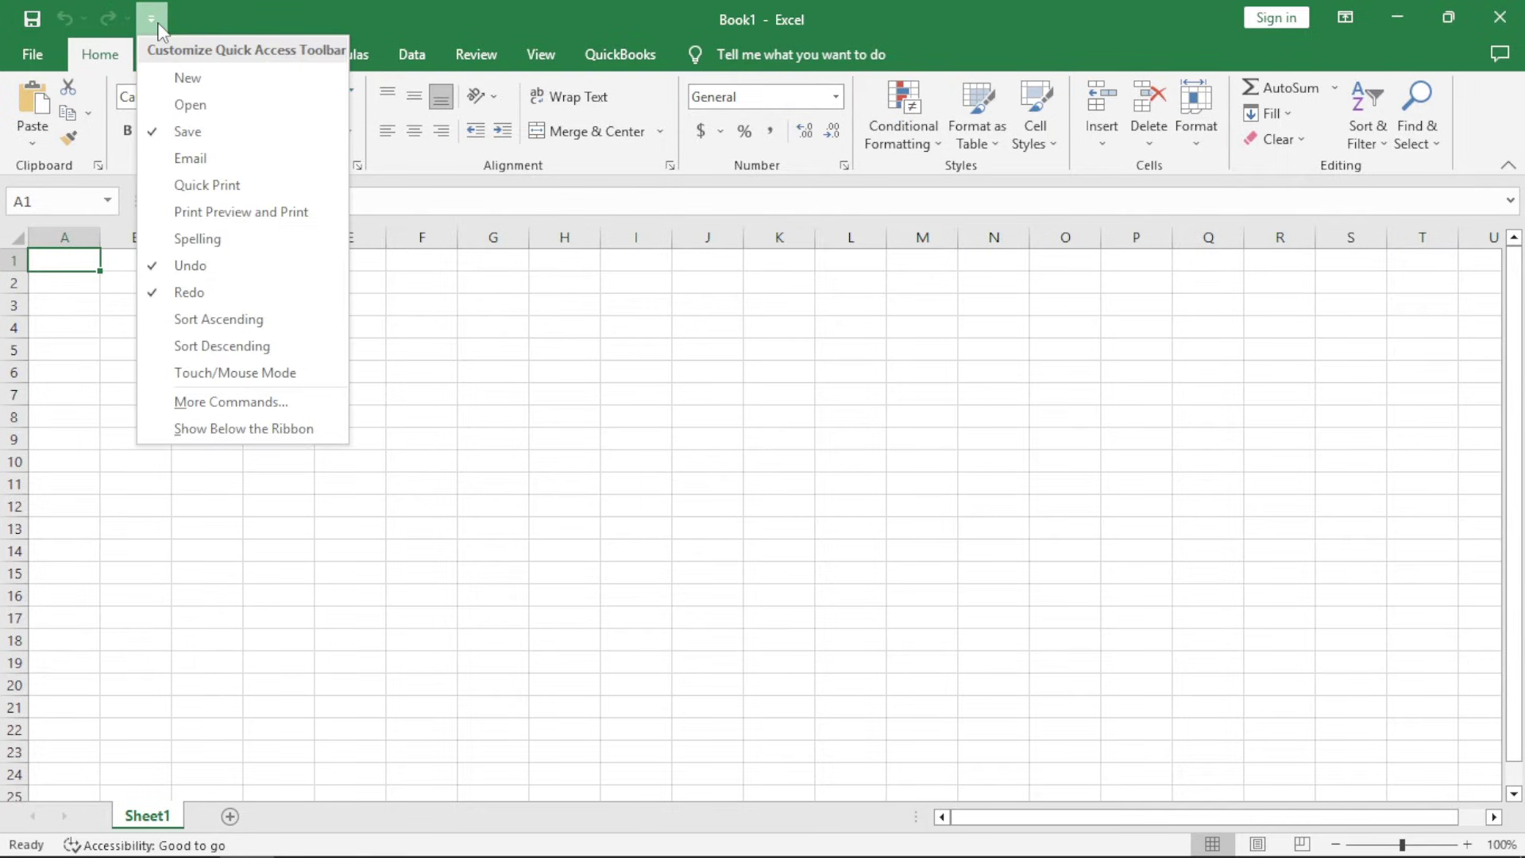
click(253, 433)
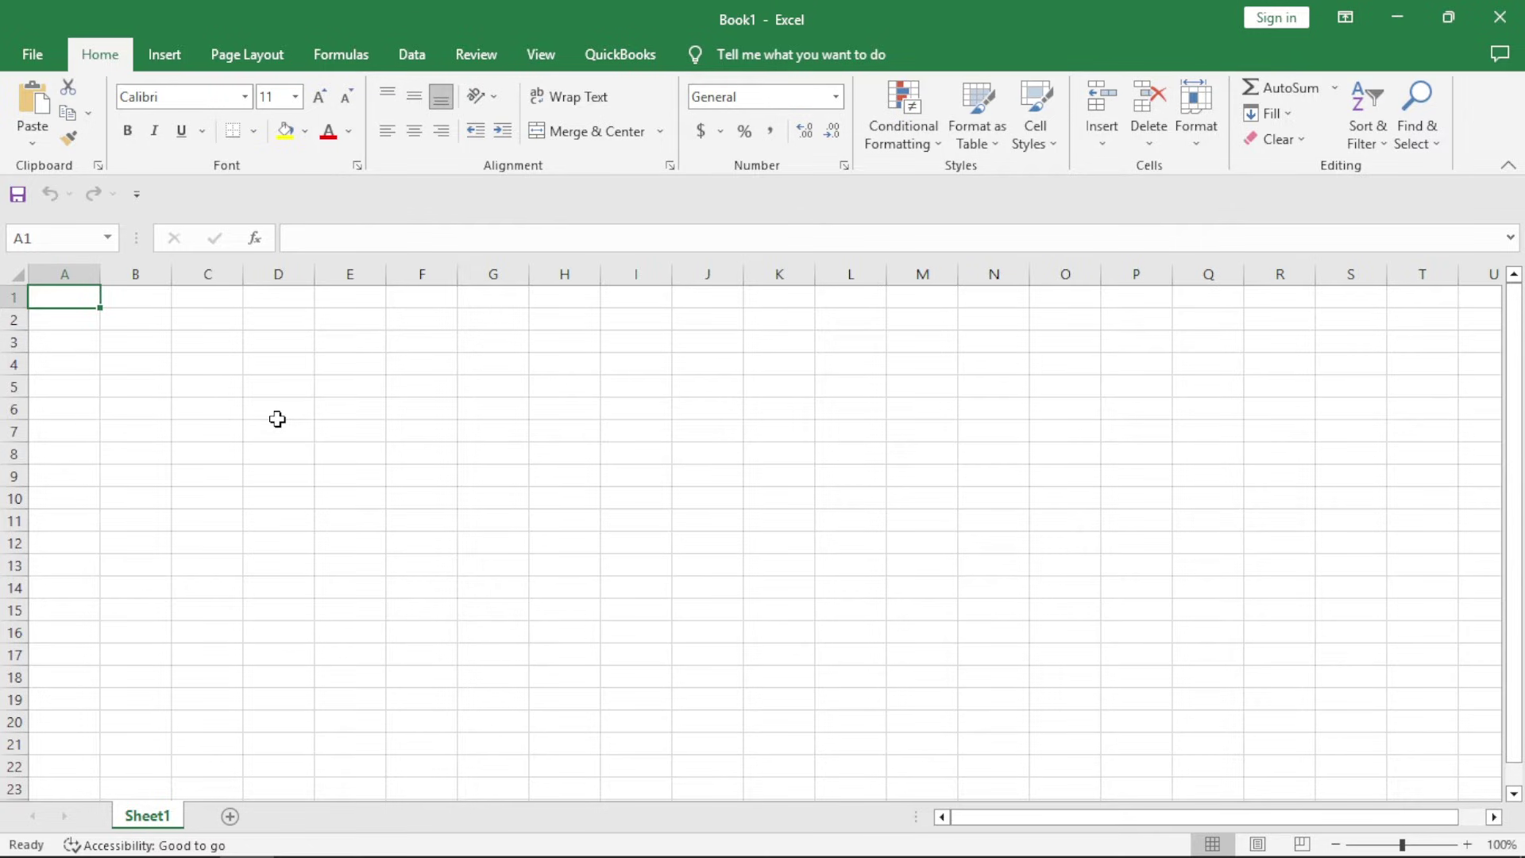
click(137, 194)
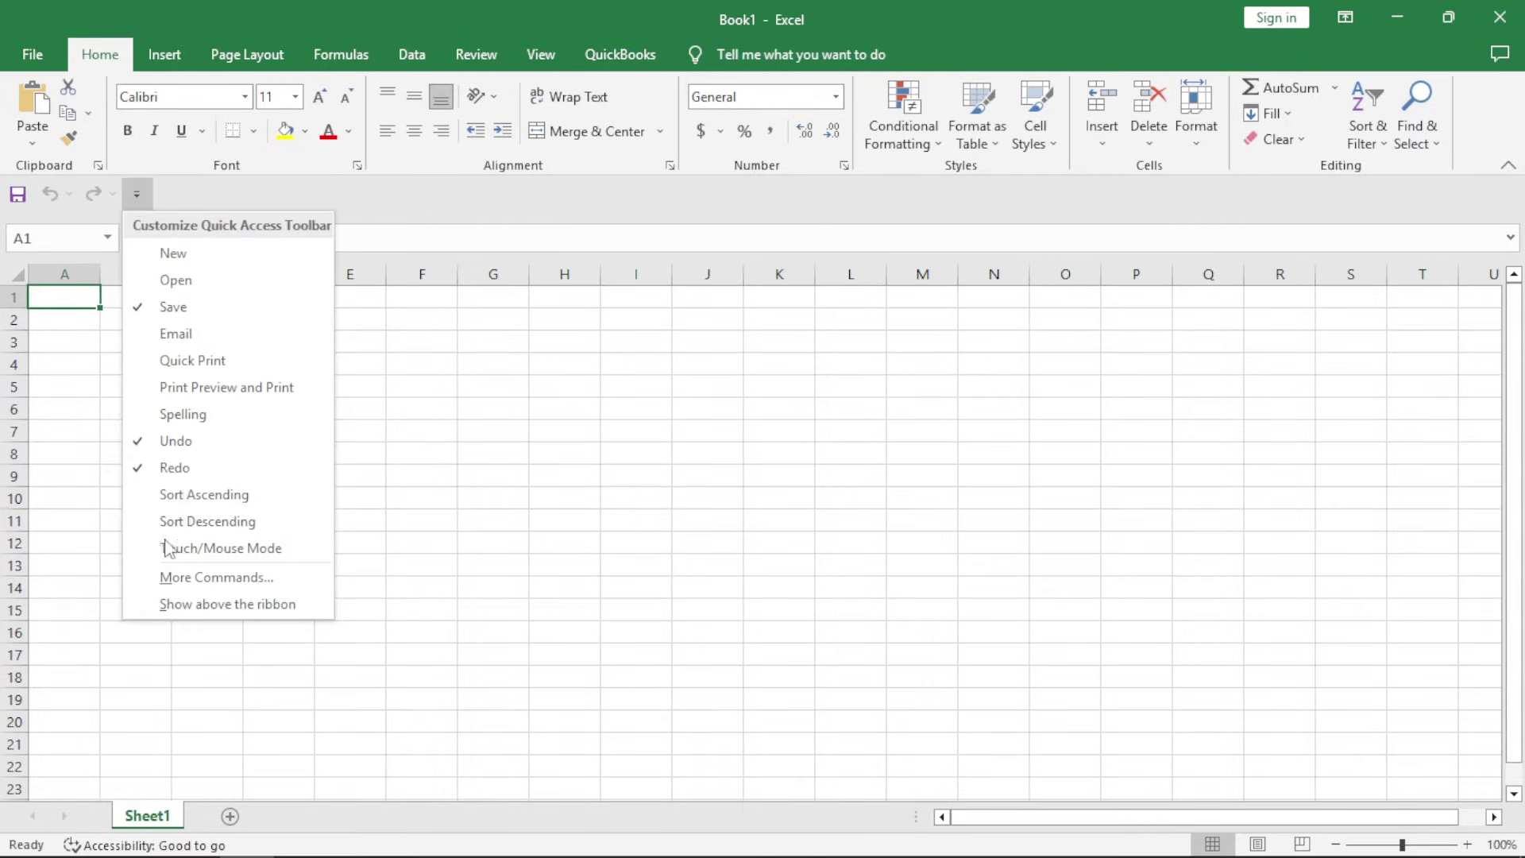
click(227, 604)
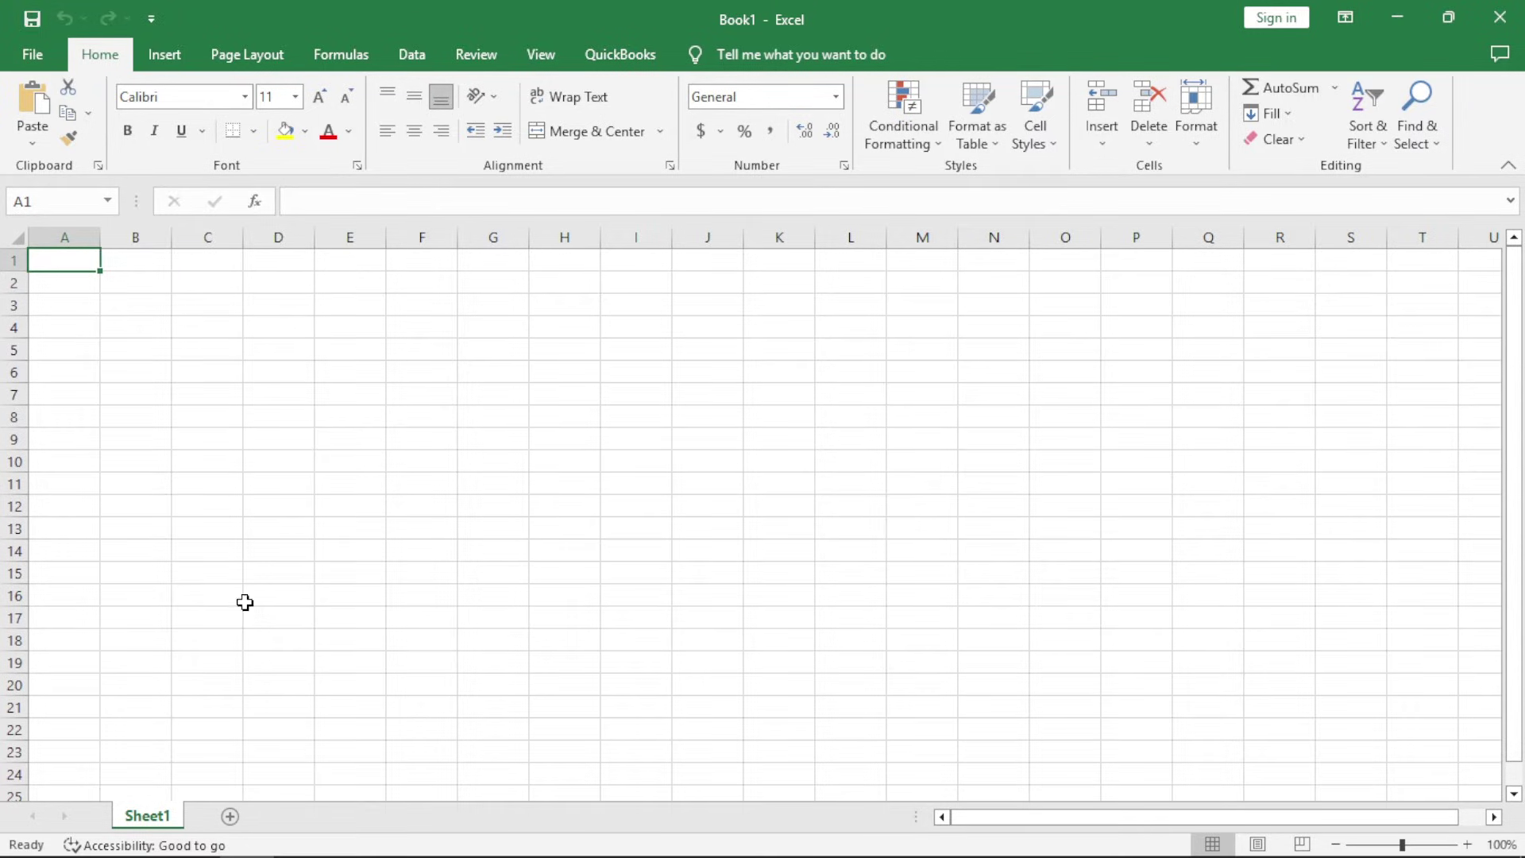
double_click(100, 61)
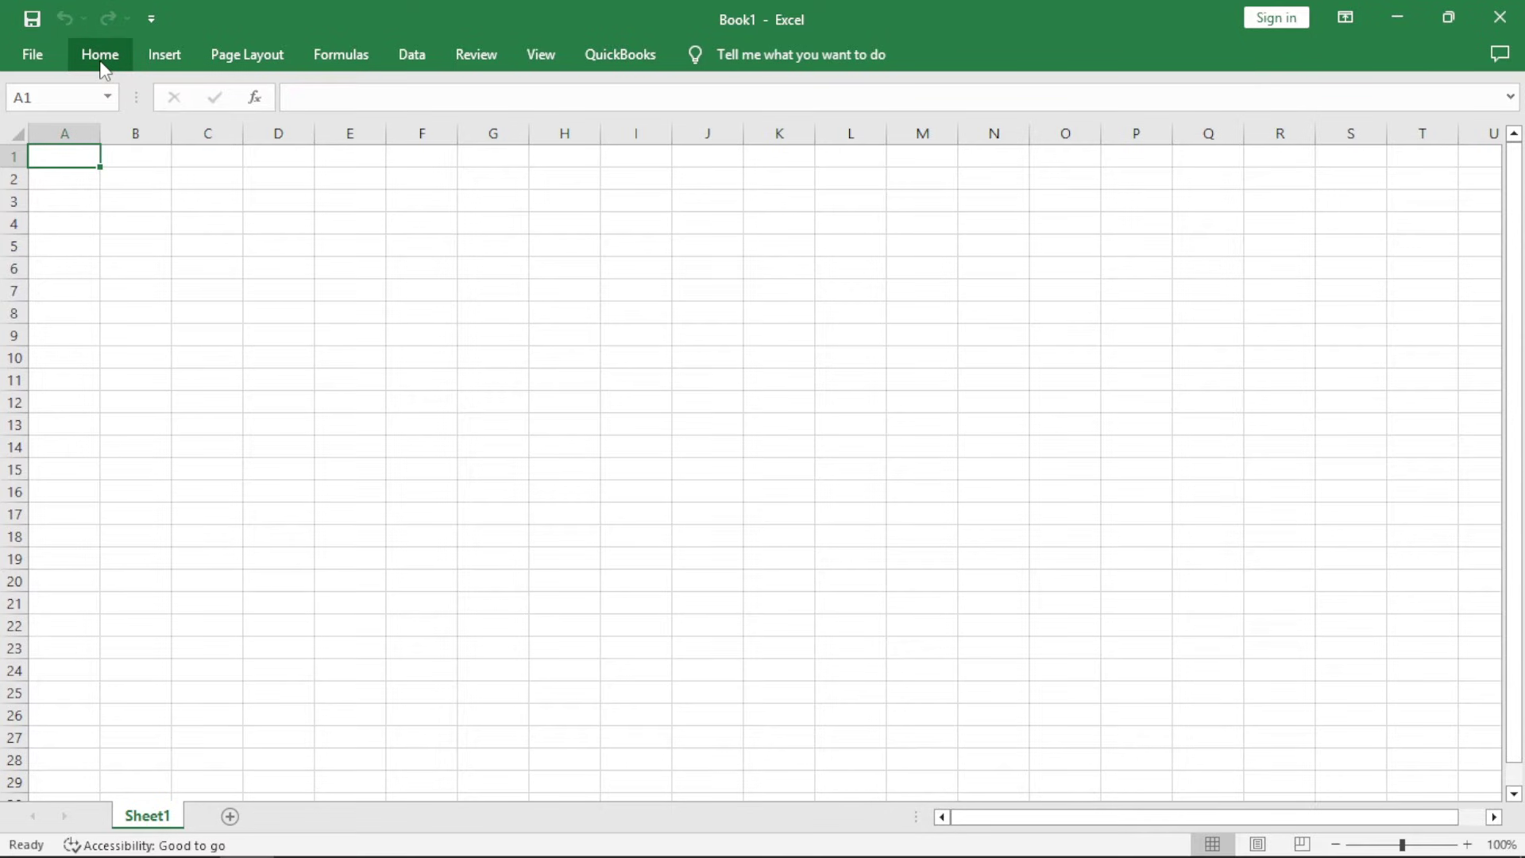
click(102, 57)
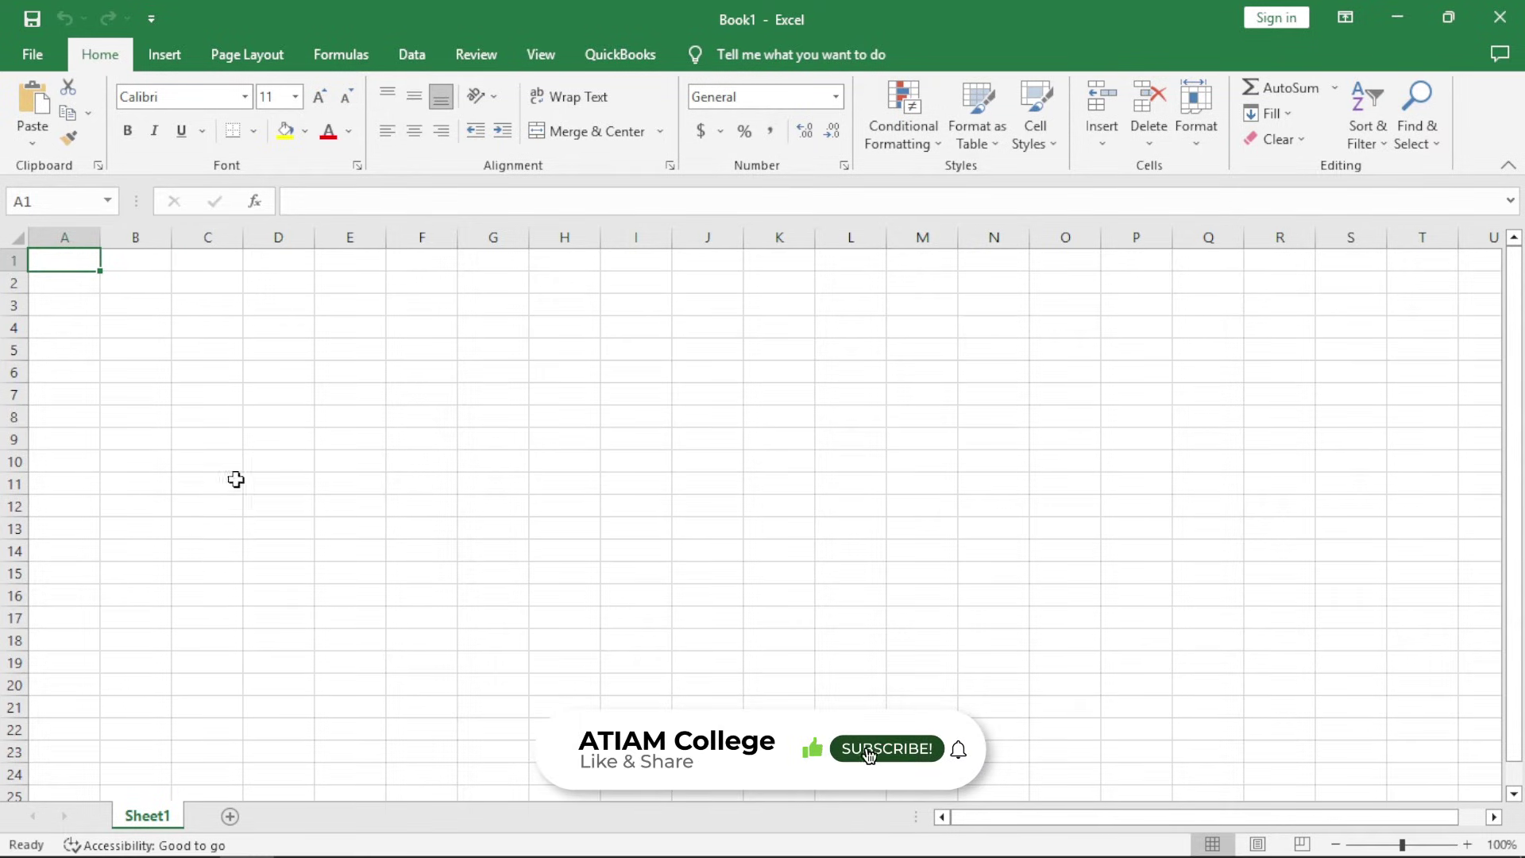
click(210, 388)
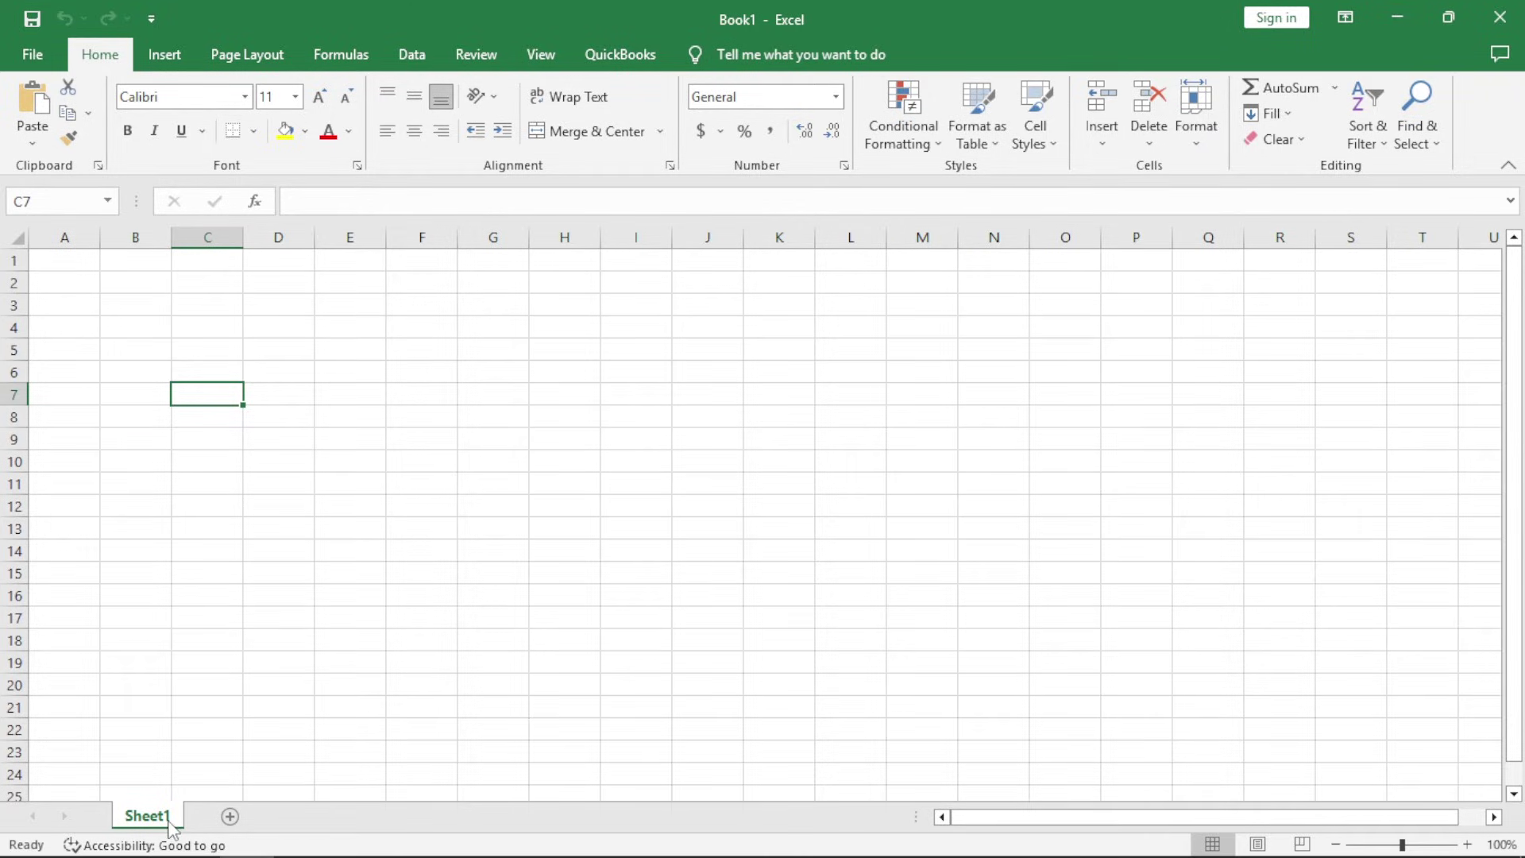
Add six new worksheets, Sheet2 through Sheet7
click(229, 815)
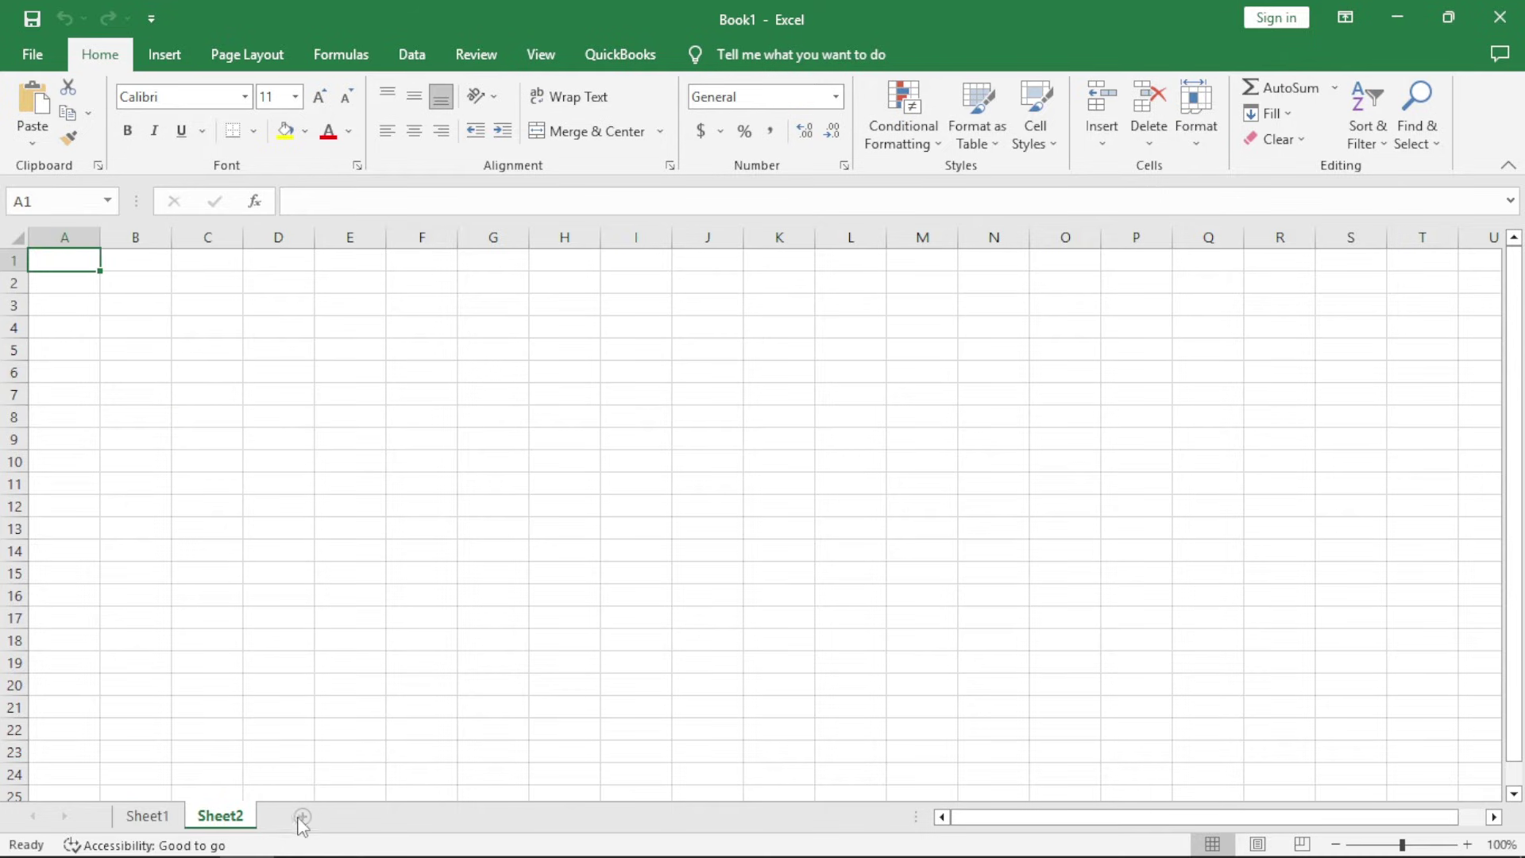
click(303, 816)
click(374, 816)
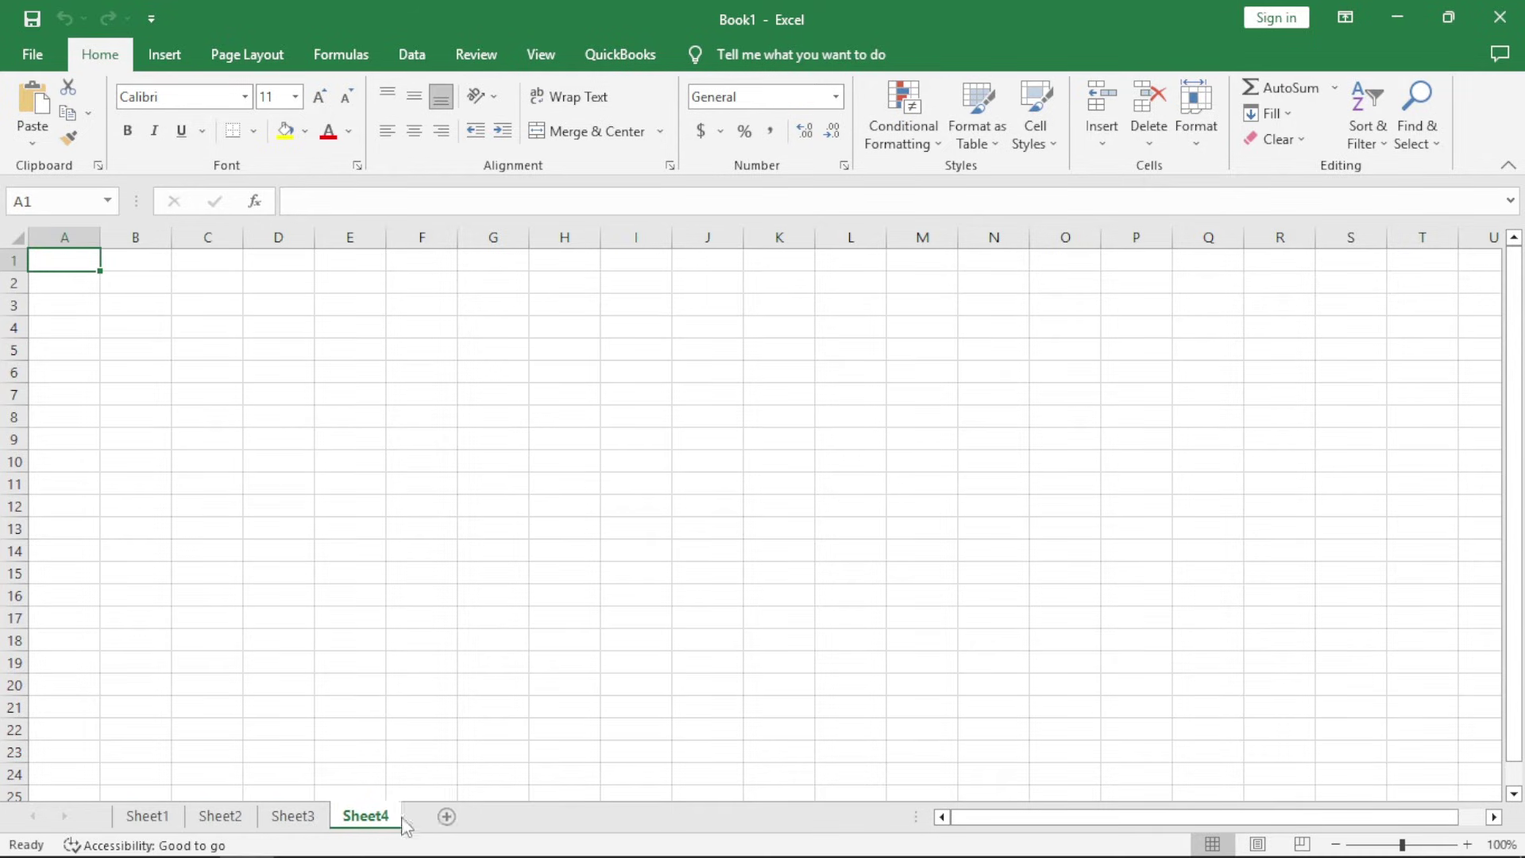
click(498, 817)
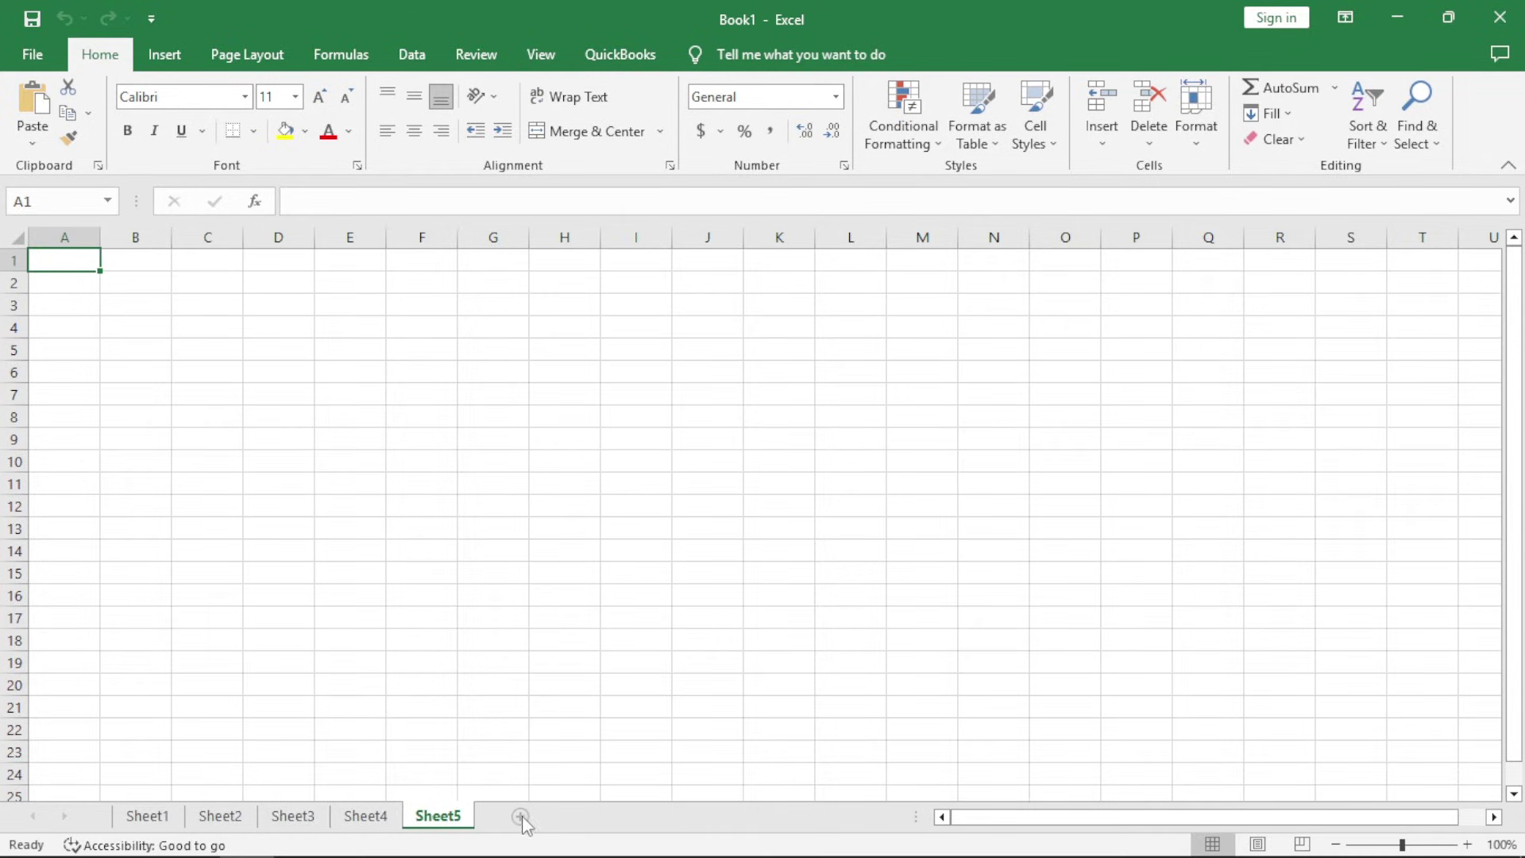
click(520, 816)
click(593, 817)
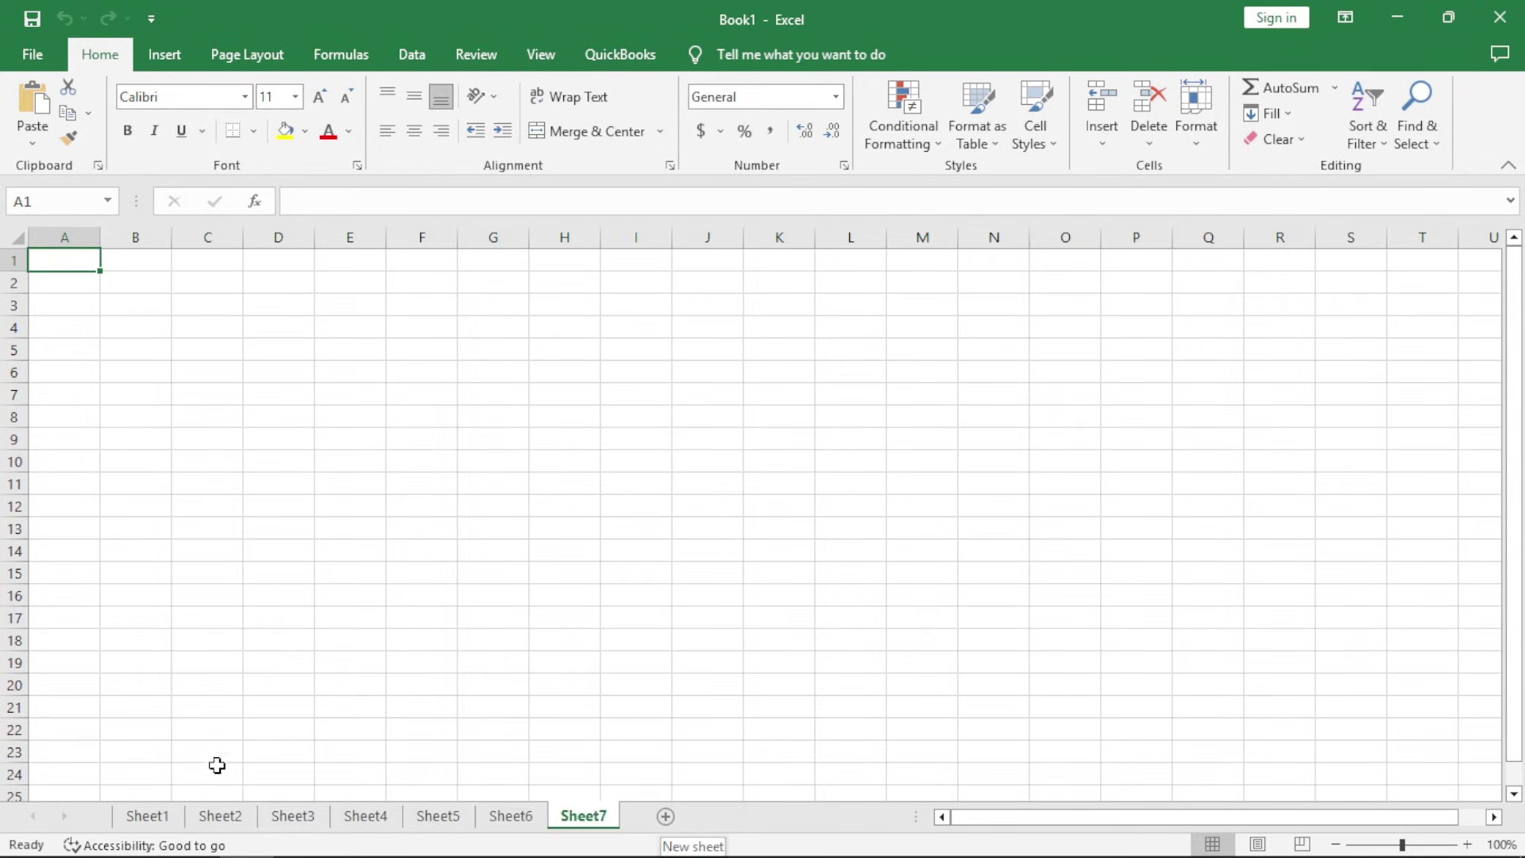
Switch between the Sheet1 to Sheet4 tabs
click(170, 818)
click(218, 816)
click(290, 817)
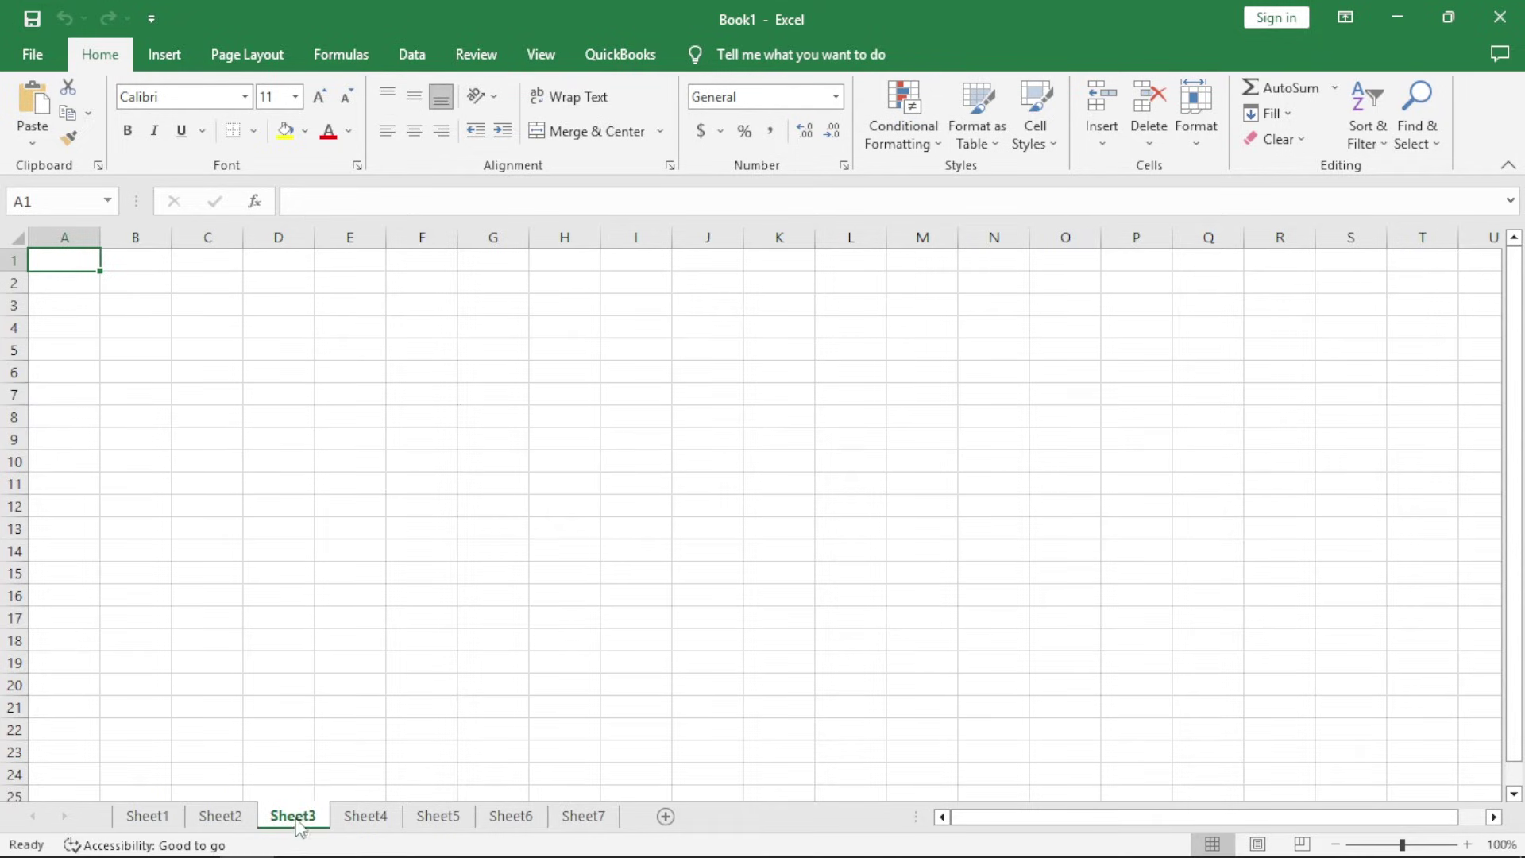
click(146, 819)
click(224, 818)
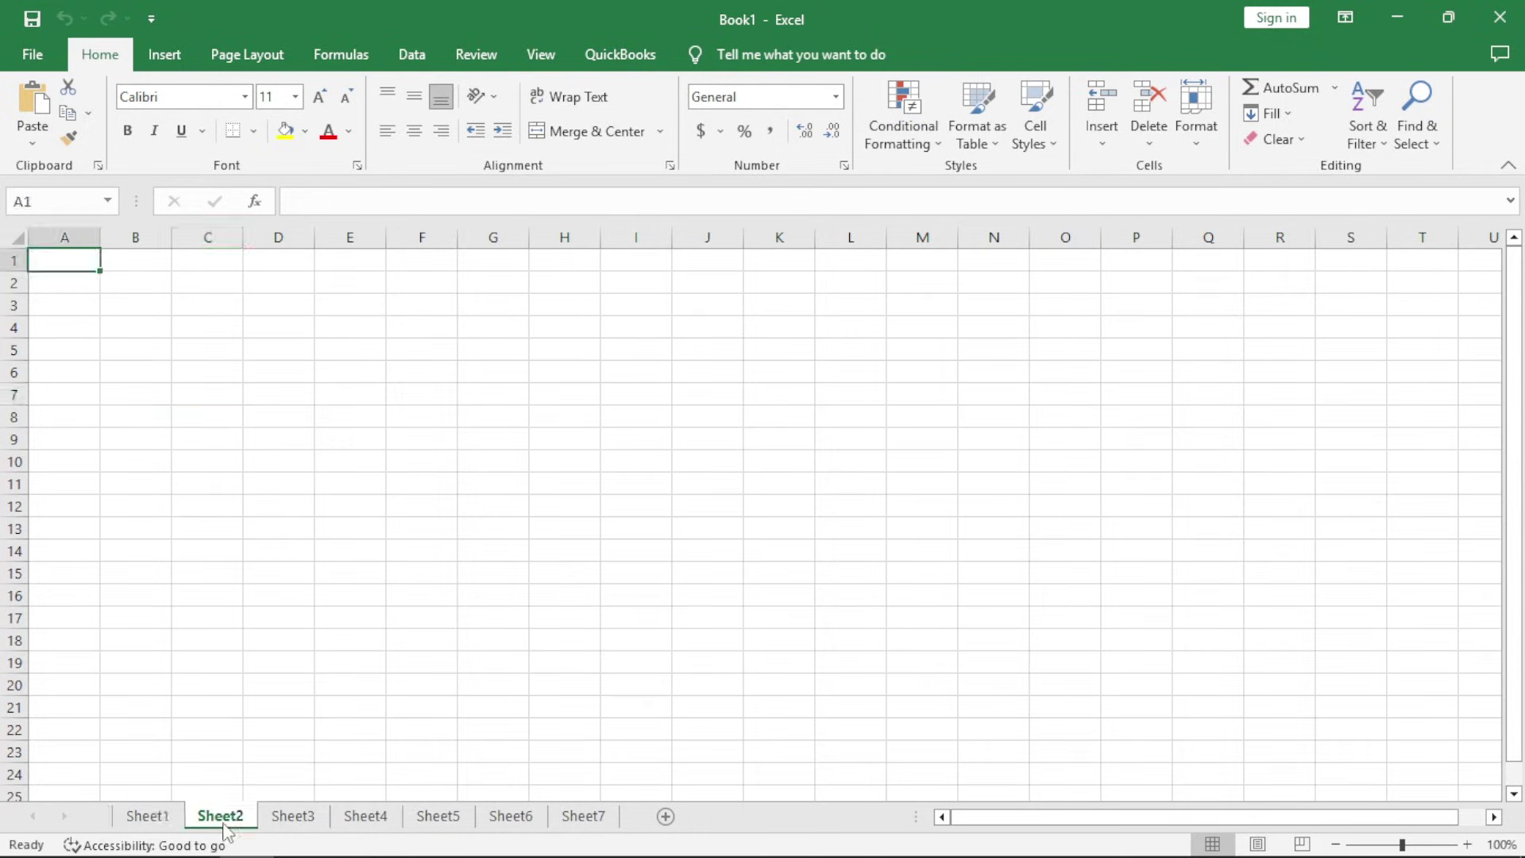
click(315, 818)
click(375, 820)
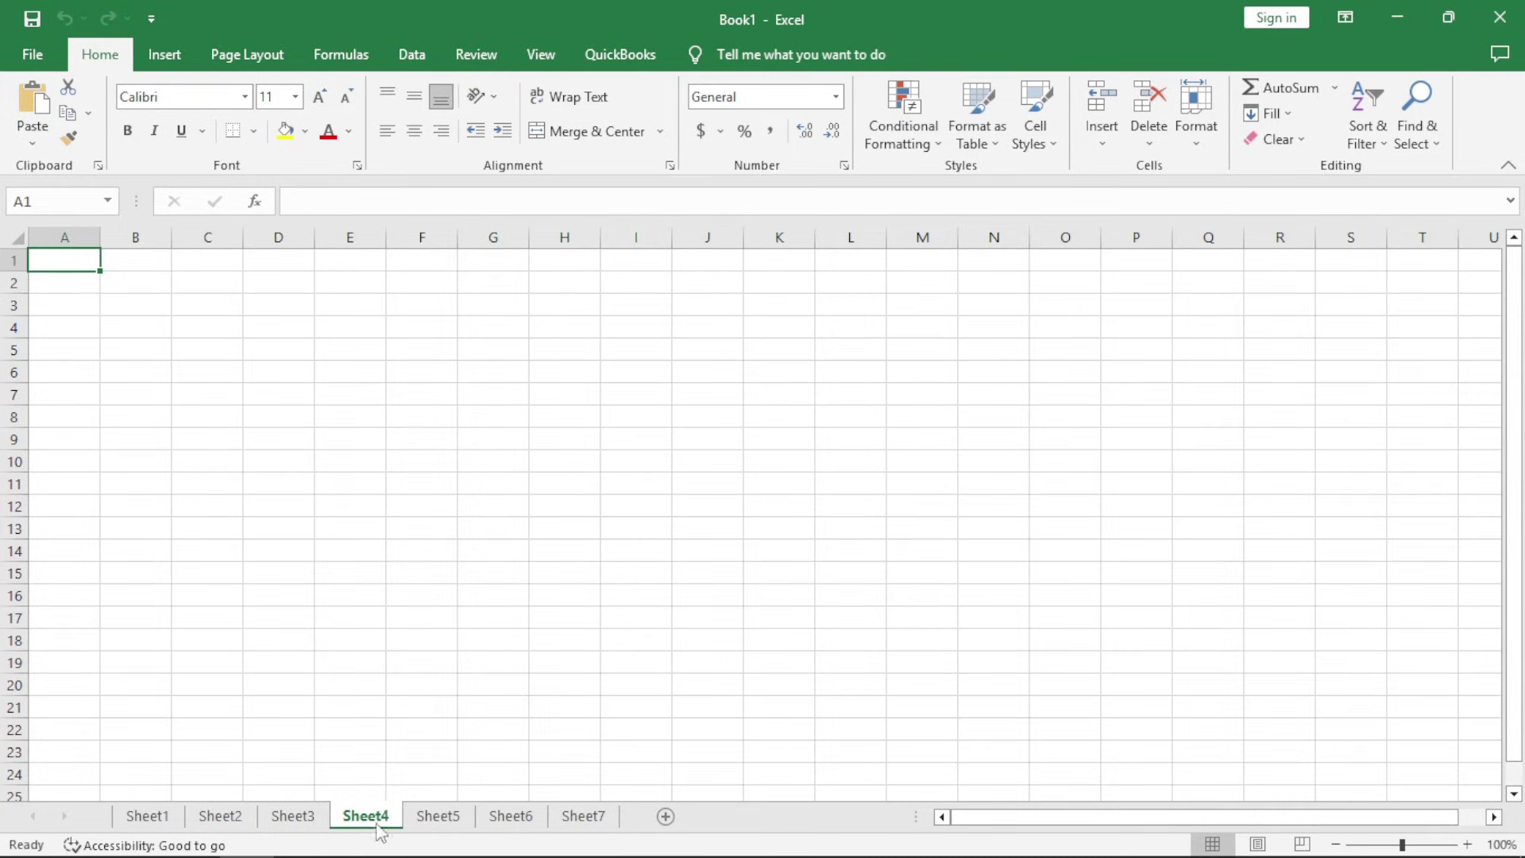
Delete Sheet7, Sheet6, Sheet5 and Sheet4, then start renaming Sheet1
right_click(569, 828)
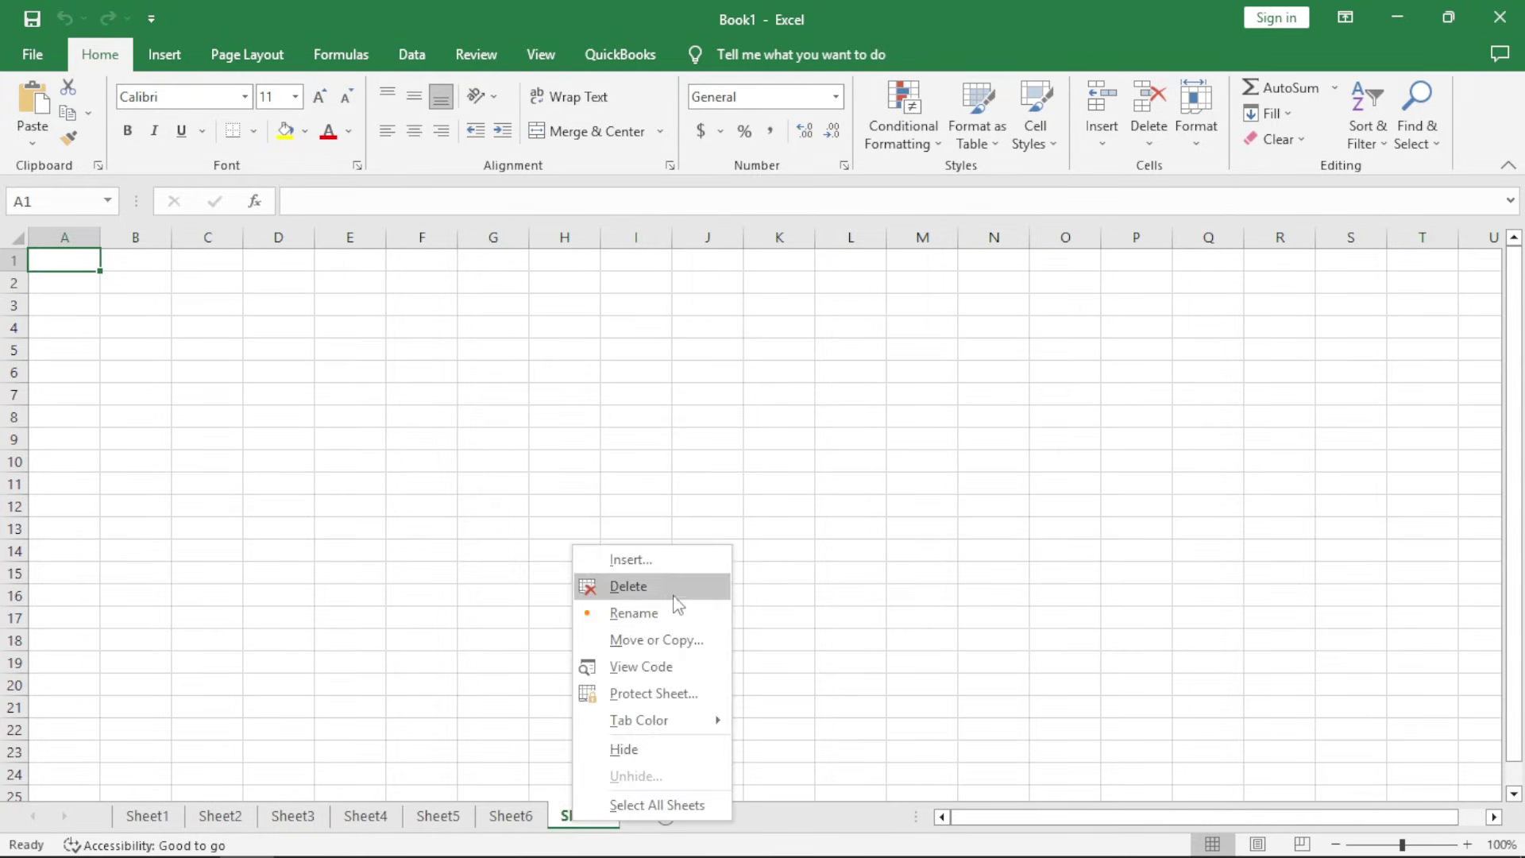
click(607, 582)
right_click(522, 823)
click(627, 579)
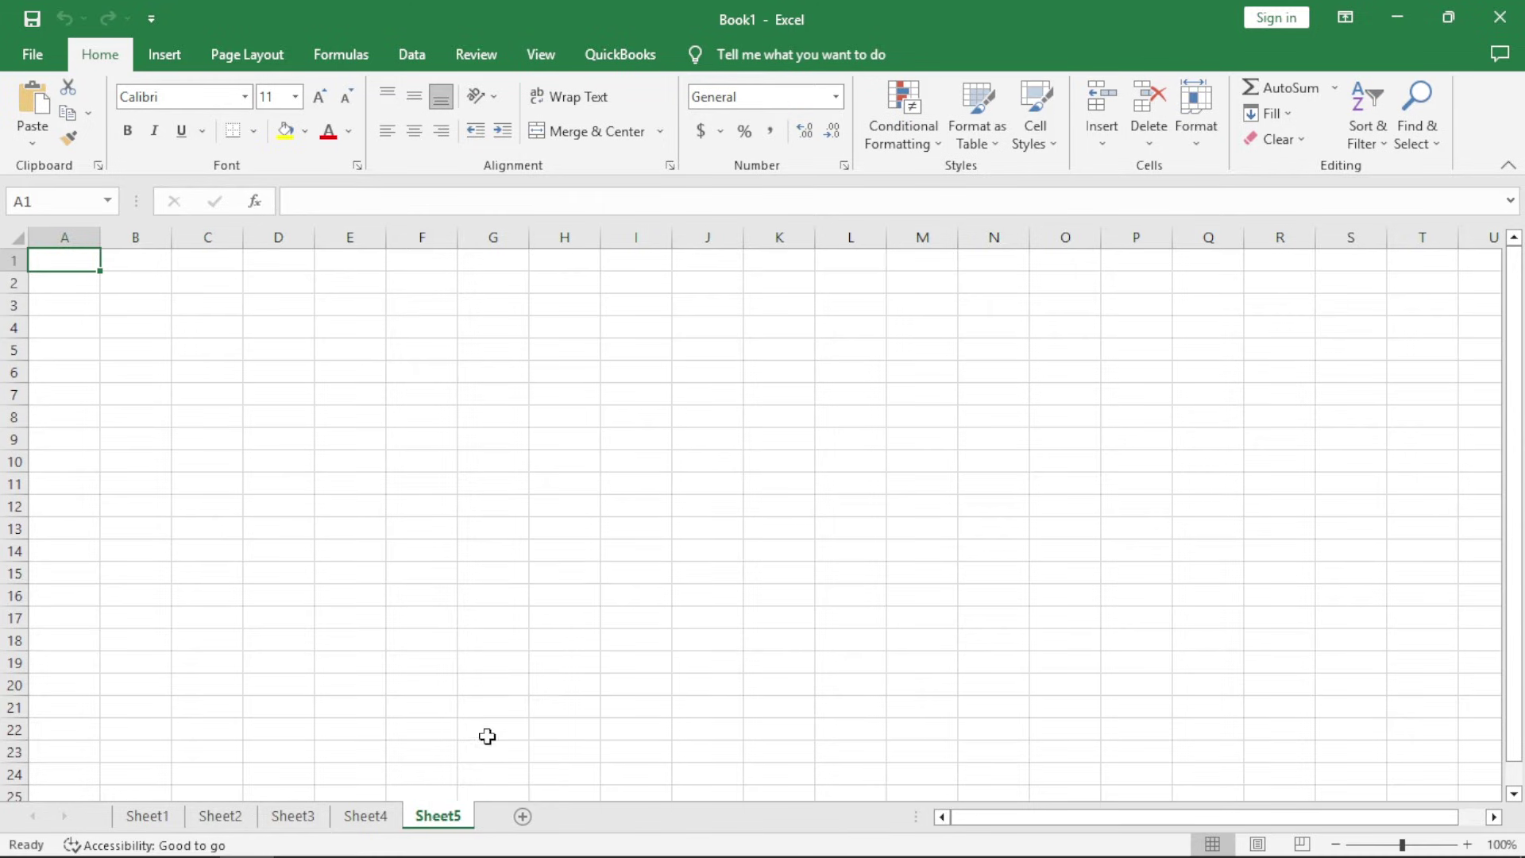
right_click(439, 822)
click(531, 577)
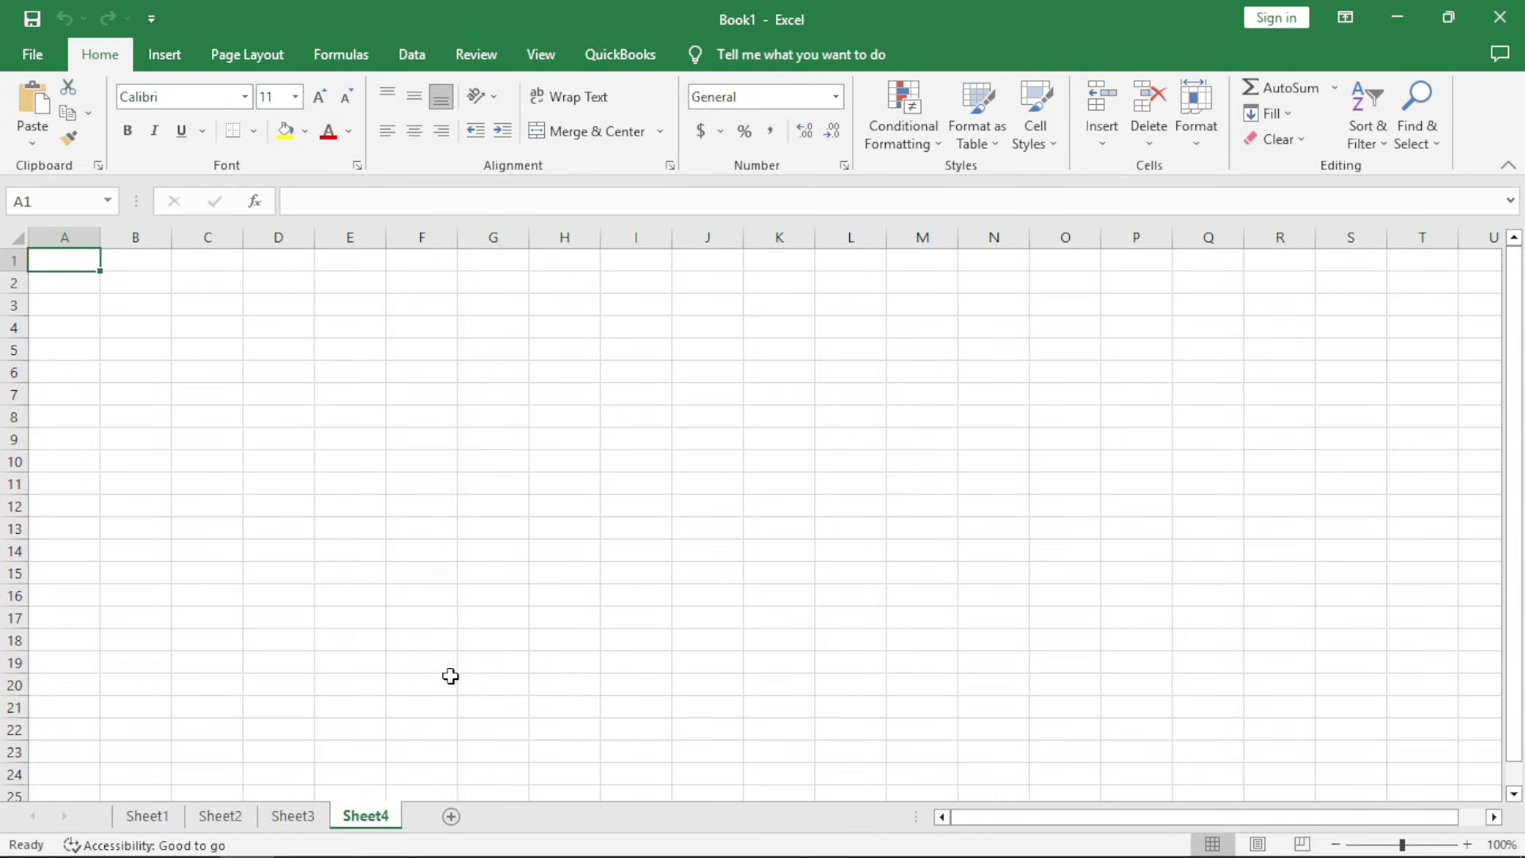
right_click(375, 817)
click(443, 575)
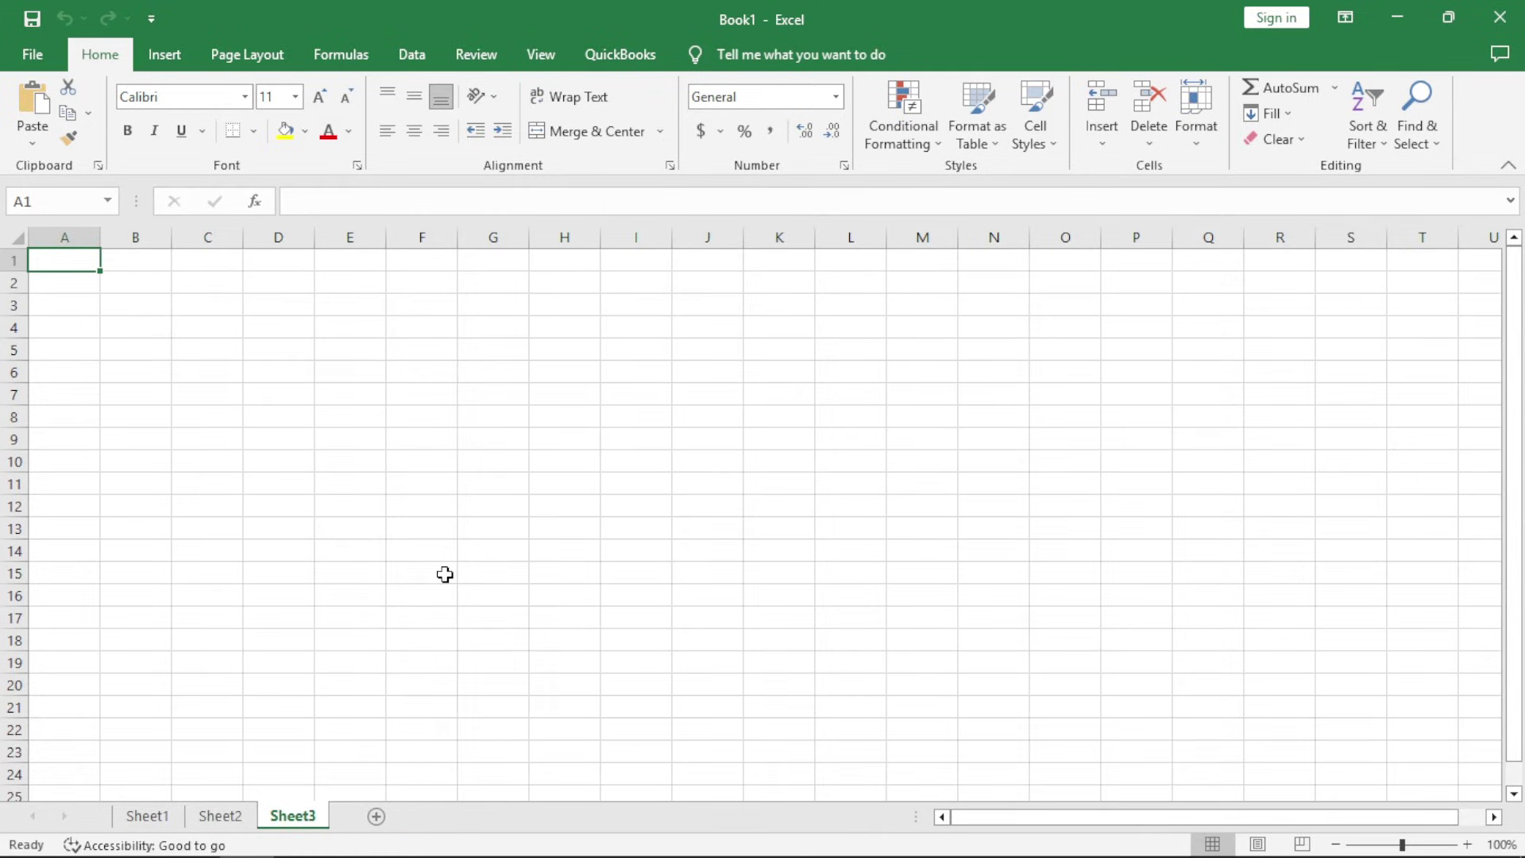
right_click(169, 814)
click(234, 596)
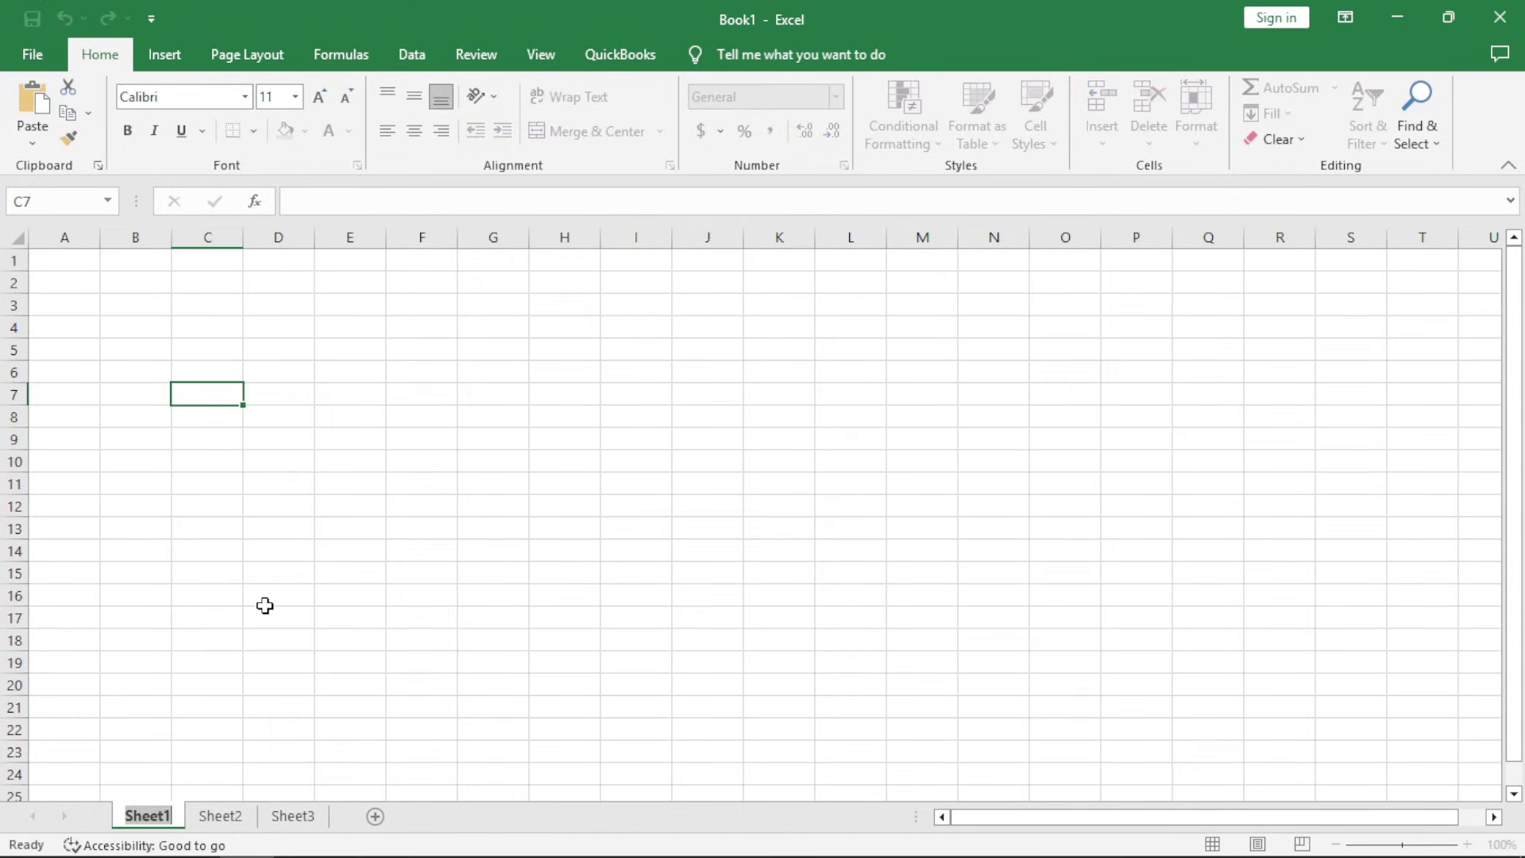
Enter 'jan' as Sheet1's new name, then rename Sheet2 to 'feb'
text(jan)
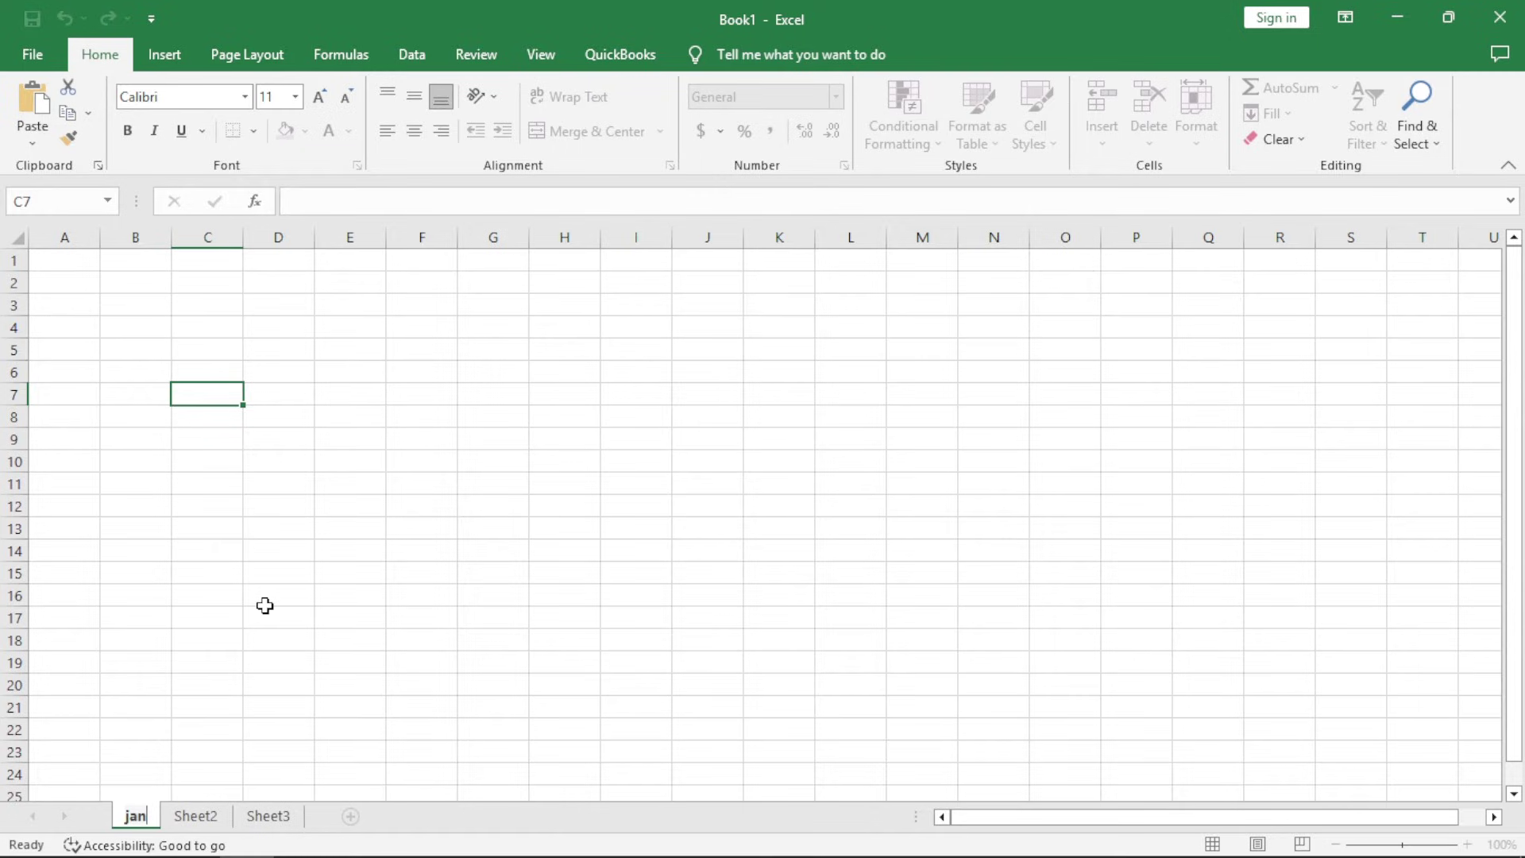
key(Return)
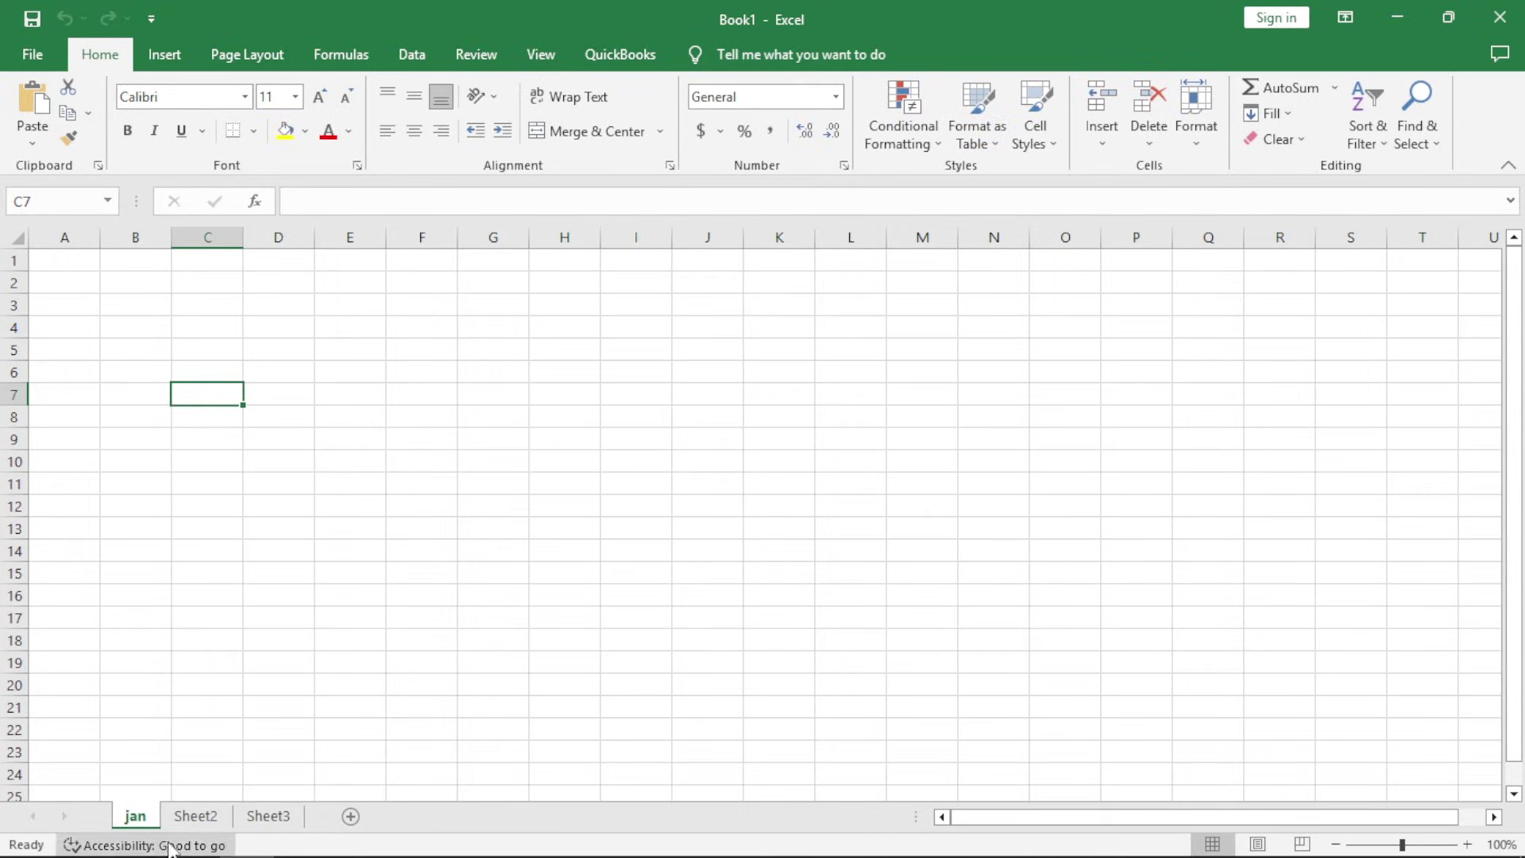
right_click(201, 823)
click(291, 611)
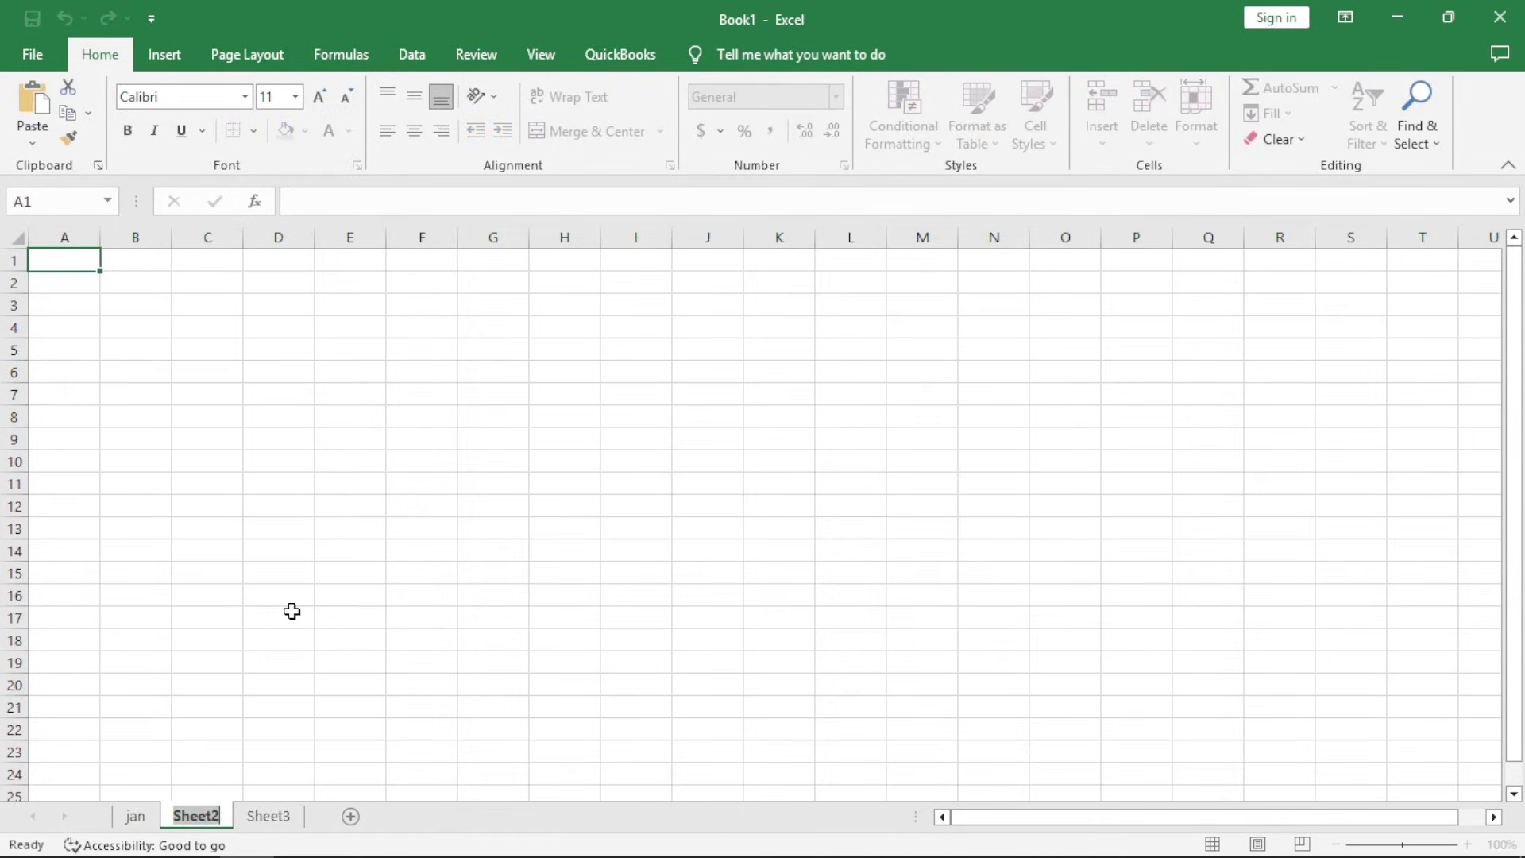
text(feb)
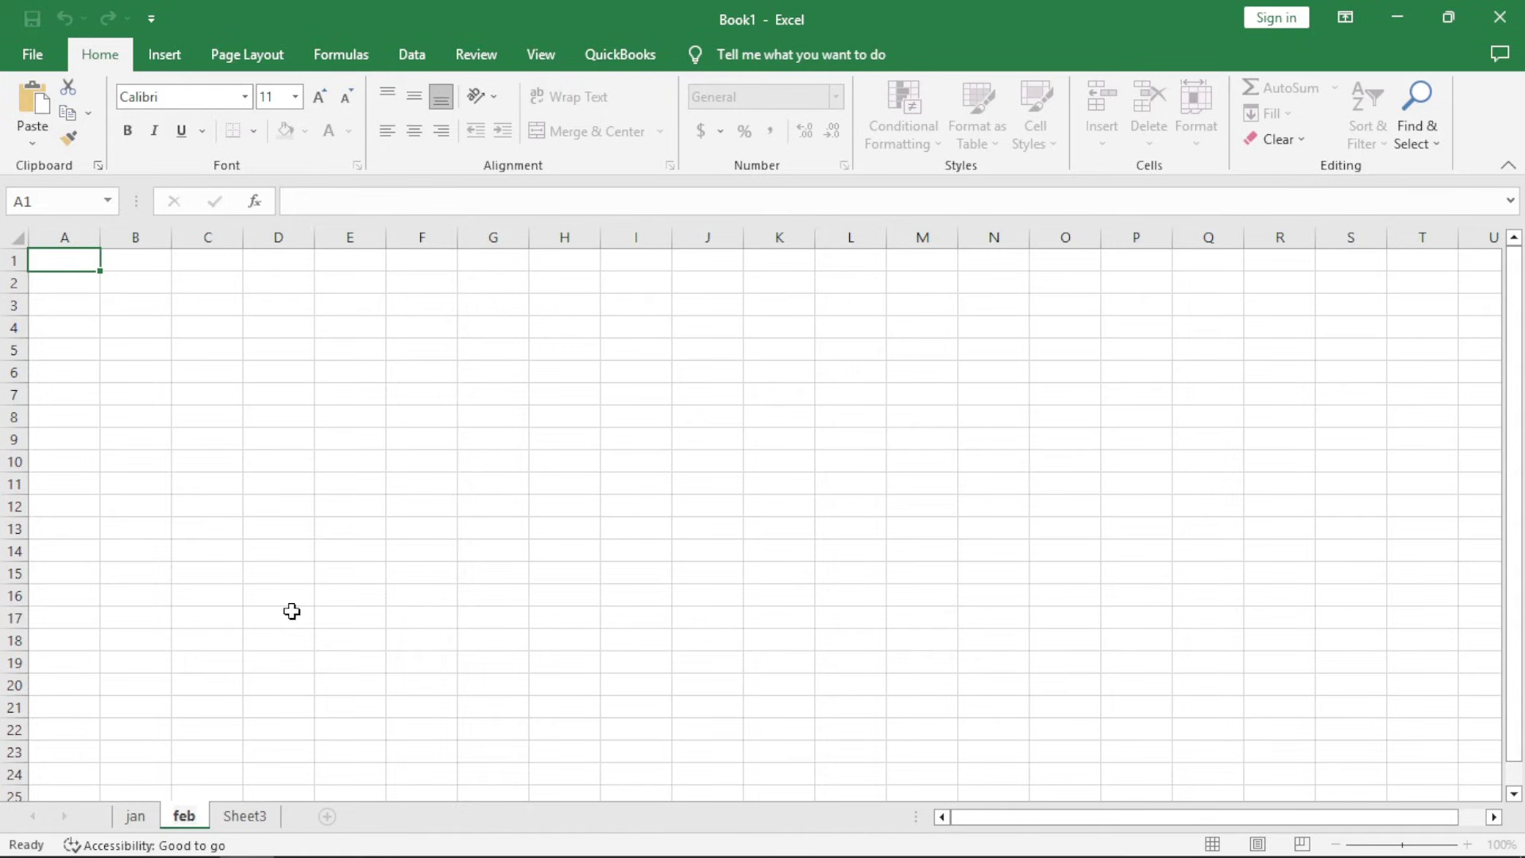
click(274, 750)
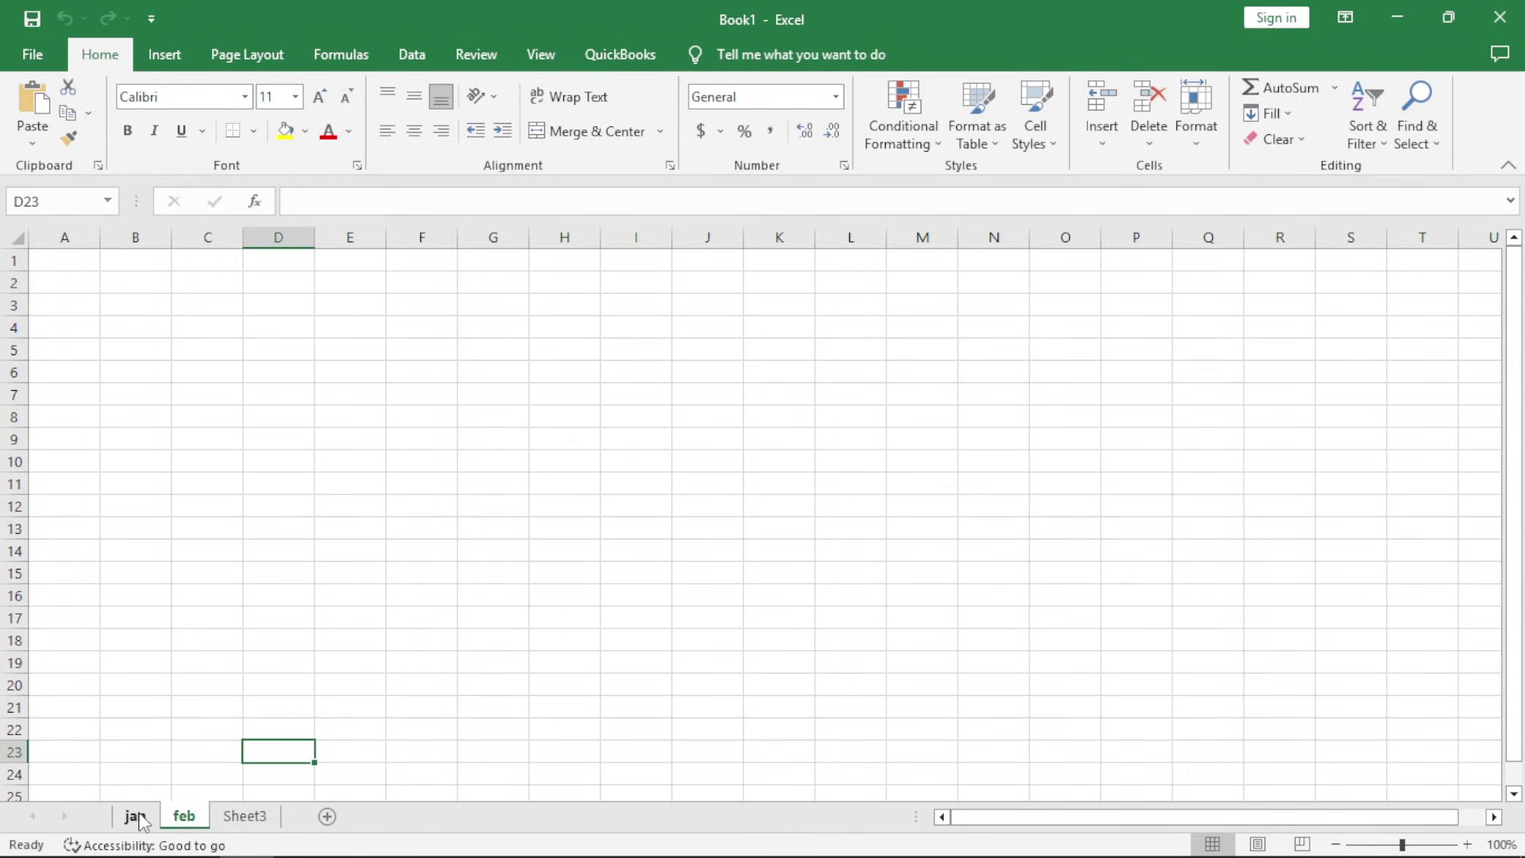
scroll(321, 668, down, 8)
scroll(321, 666, up, 7)
scroll(321, 662, up, 1)
Type the headings names, maths, eng and application packages into cells A1 to D1
click(72, 258)
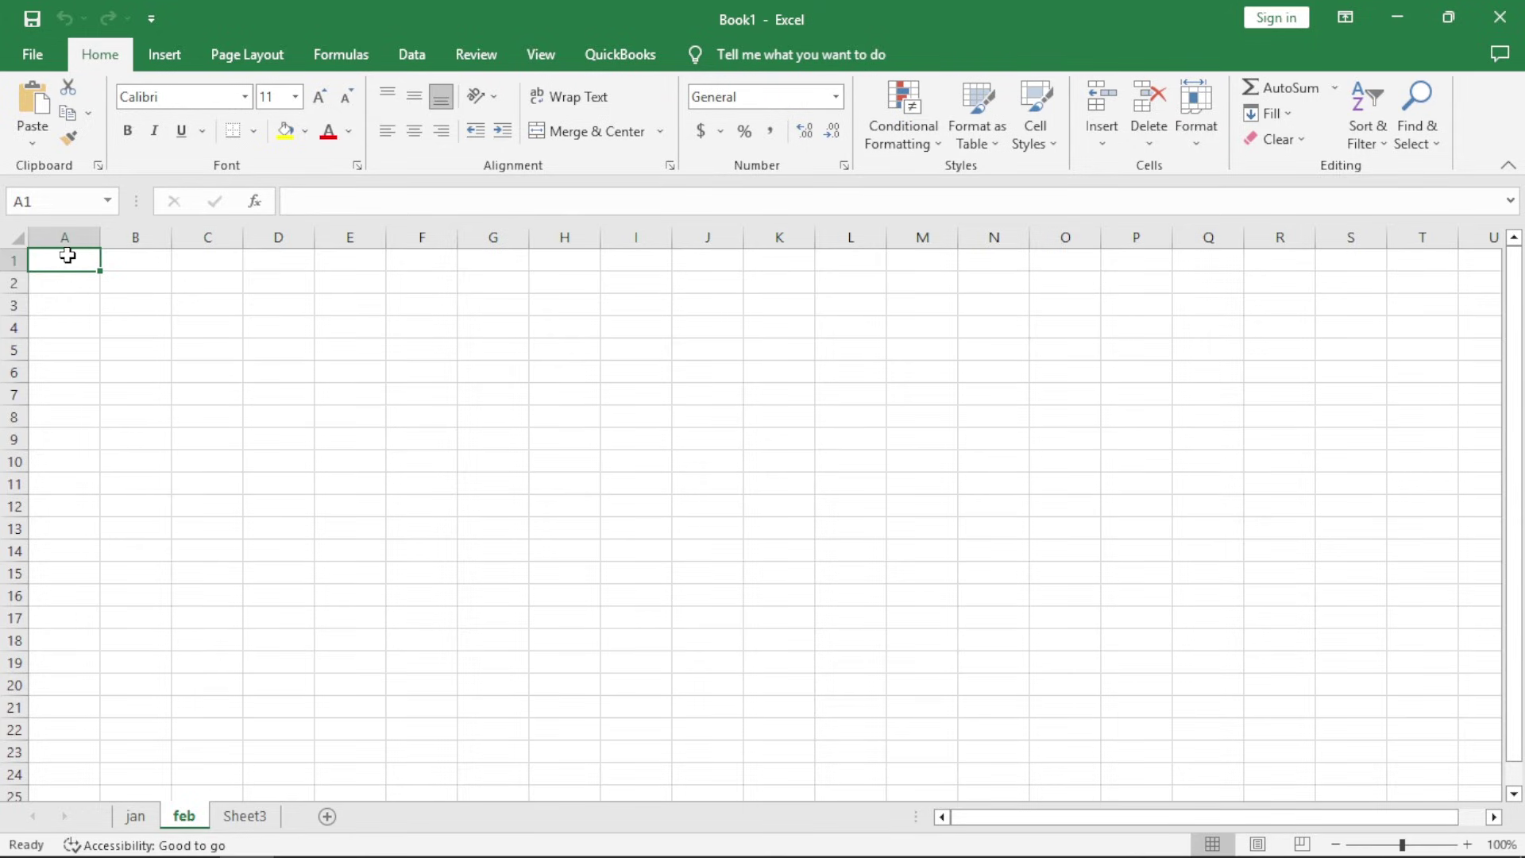
text(names)
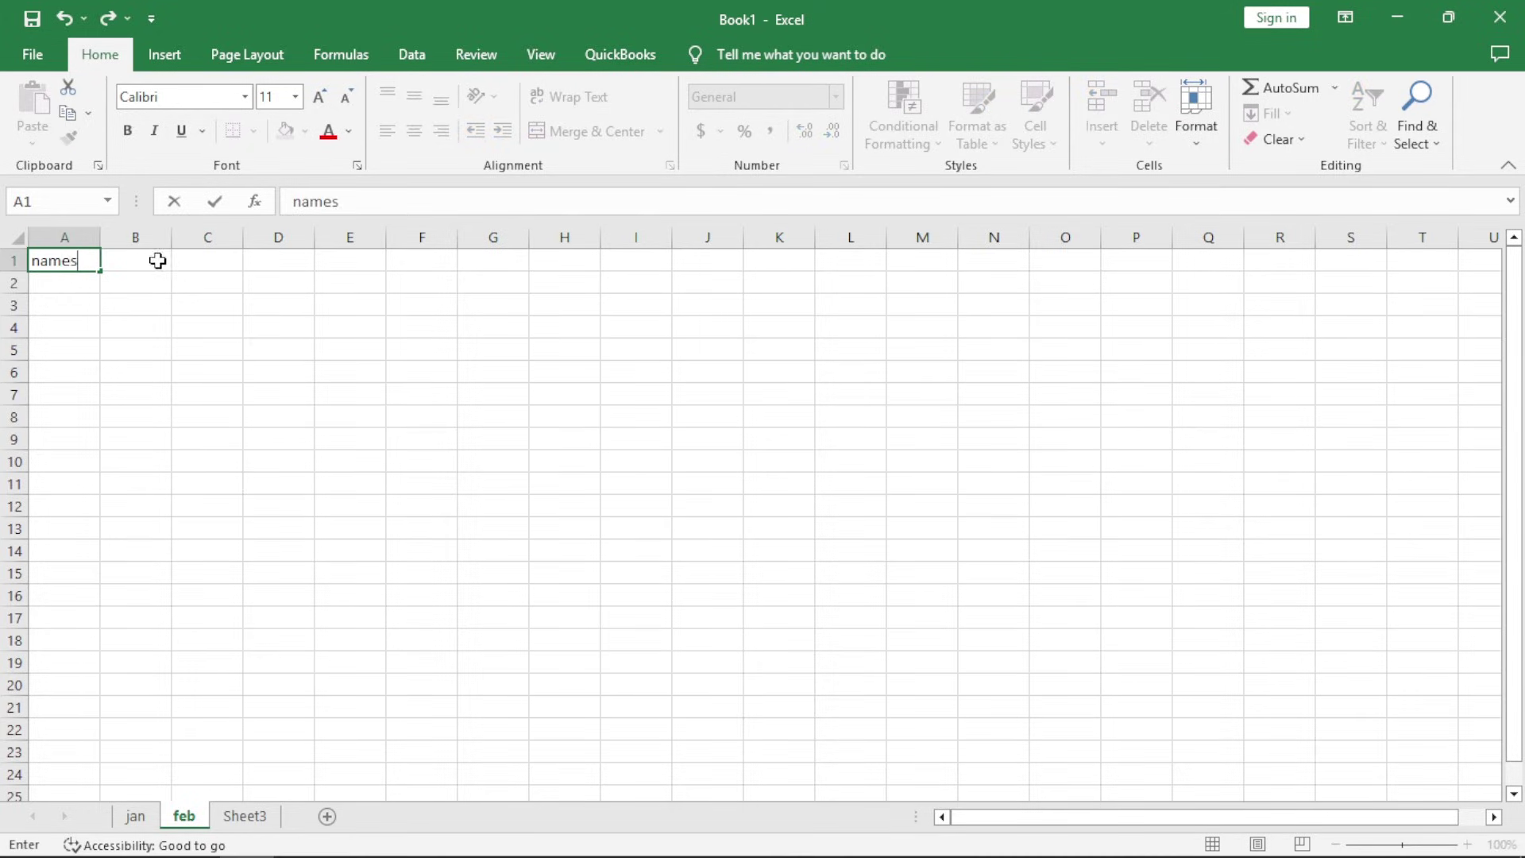
click(157, 261)
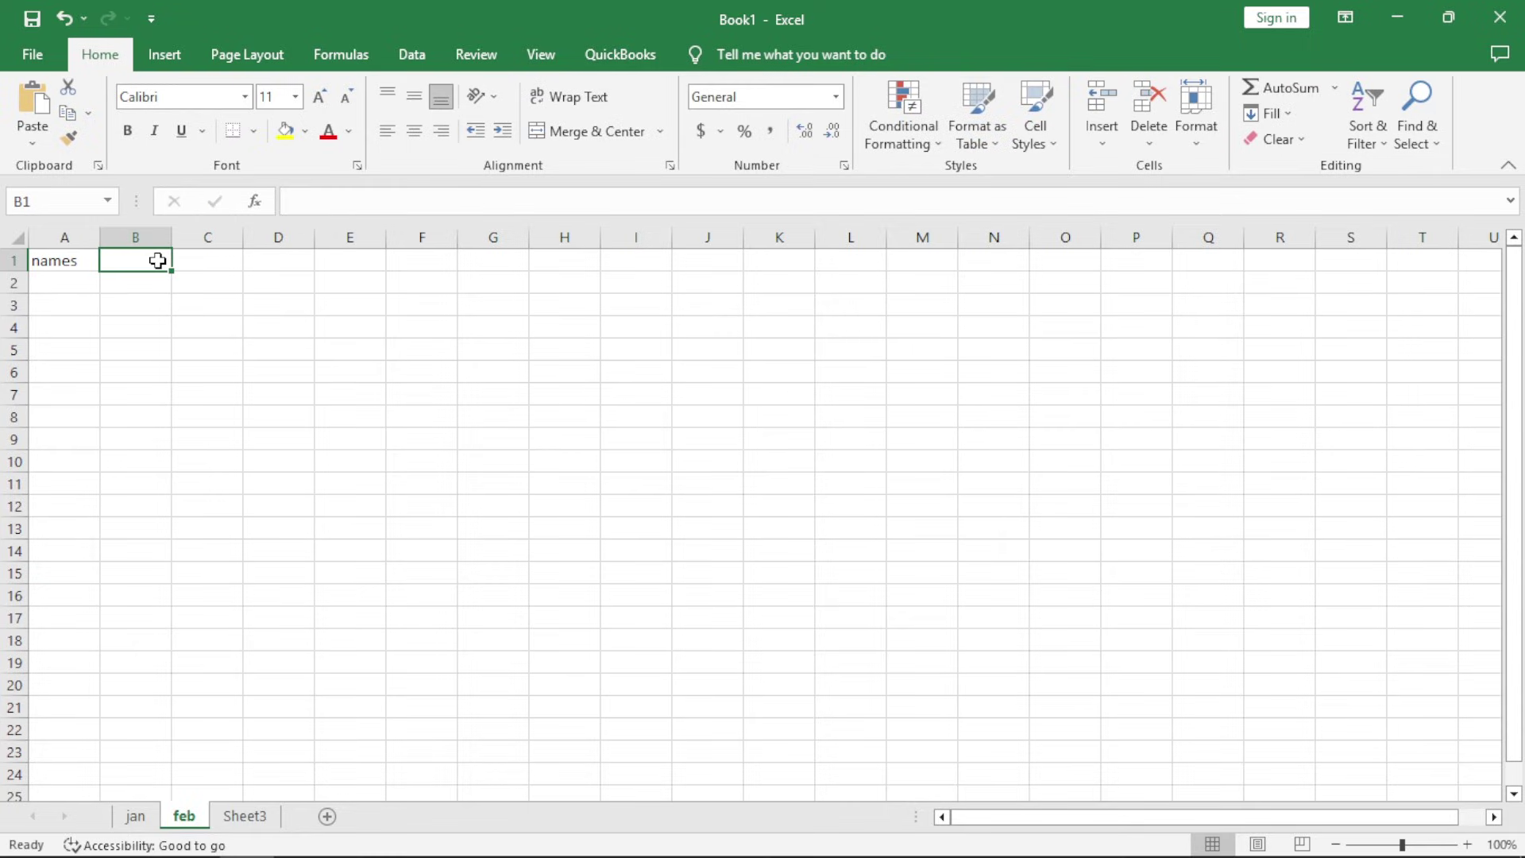
text(maths)
click(208, 267)
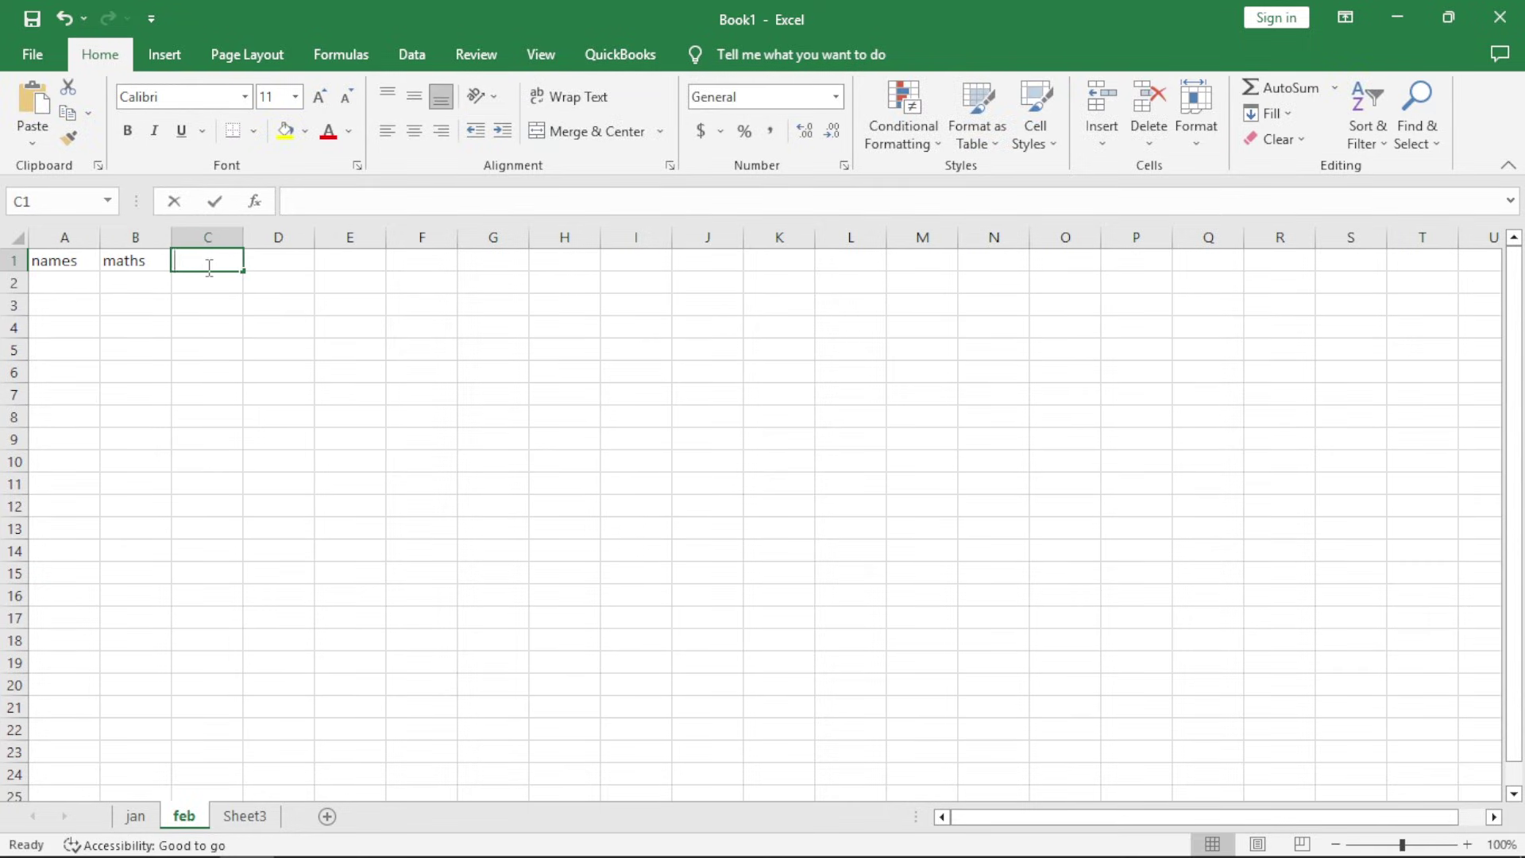
text(eng)
click(291, 266)
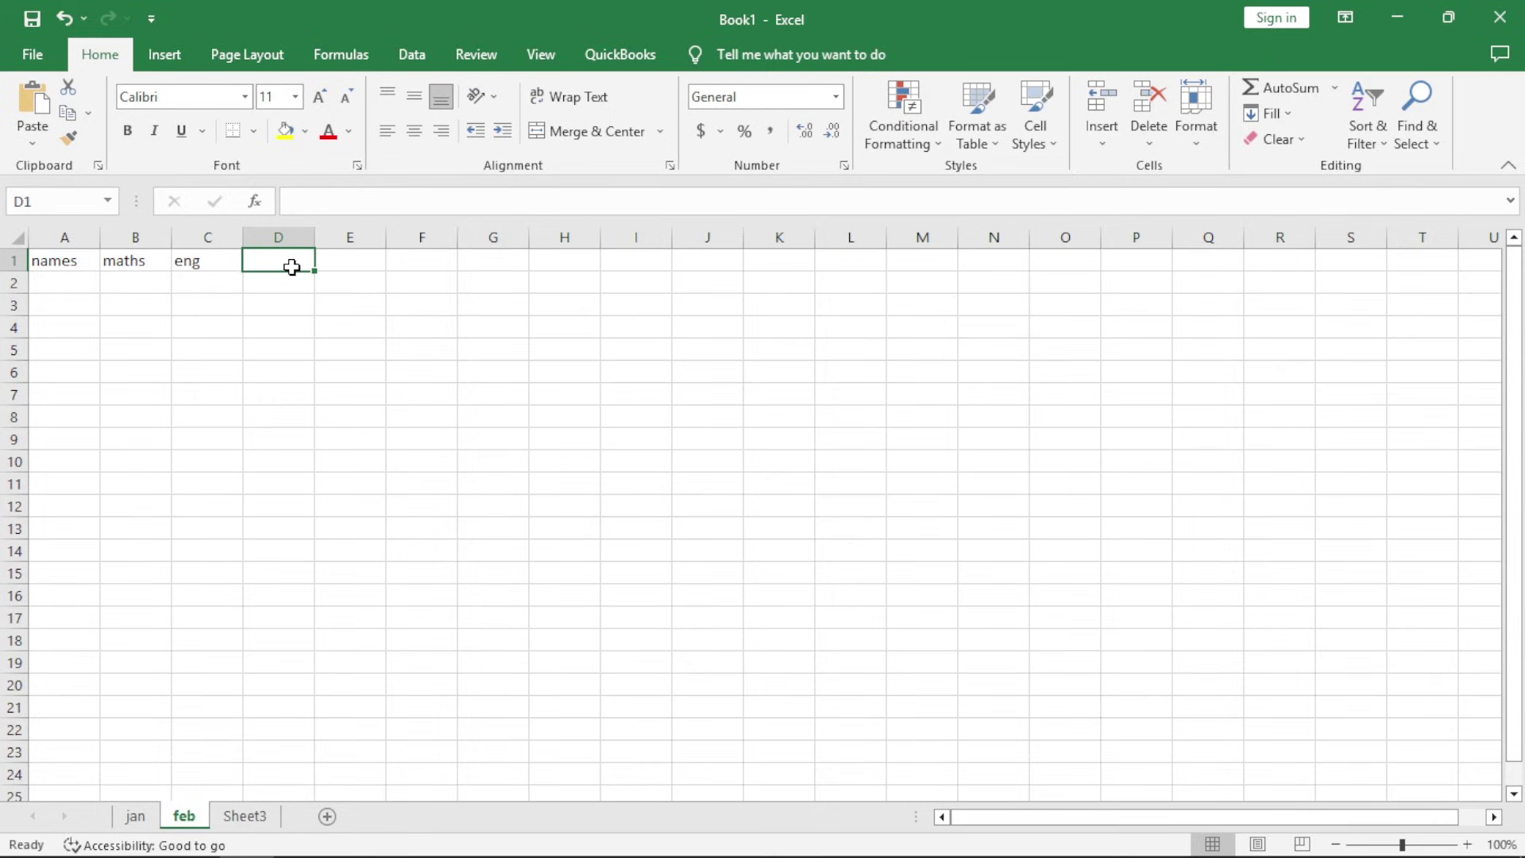
text(application packages)
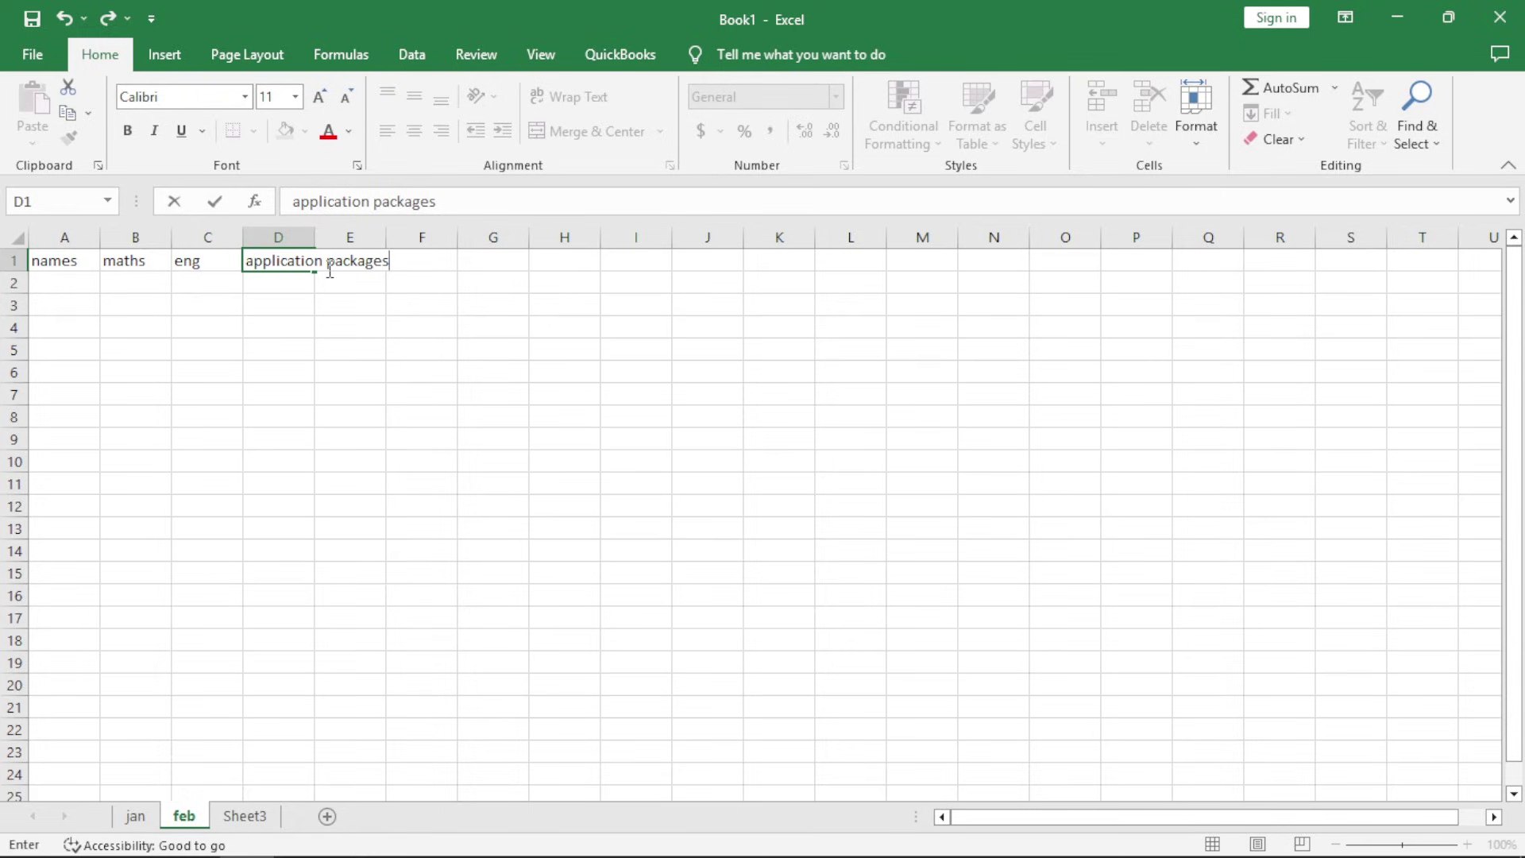
Finish the D1 heading, widen column D, then undo the widening
click(440, 305)
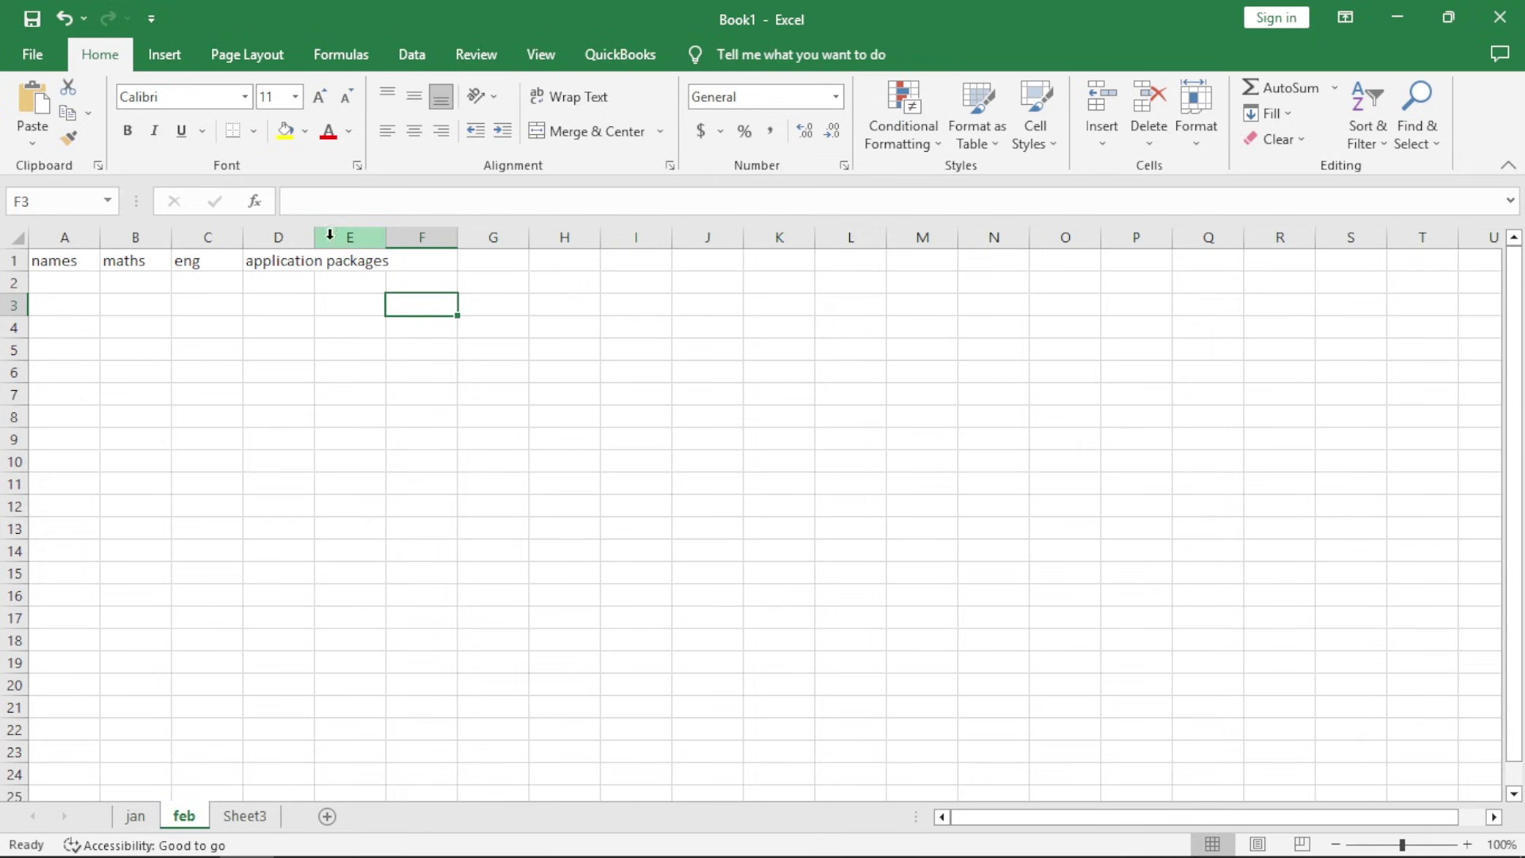
drag(318, 242, 399, 266)
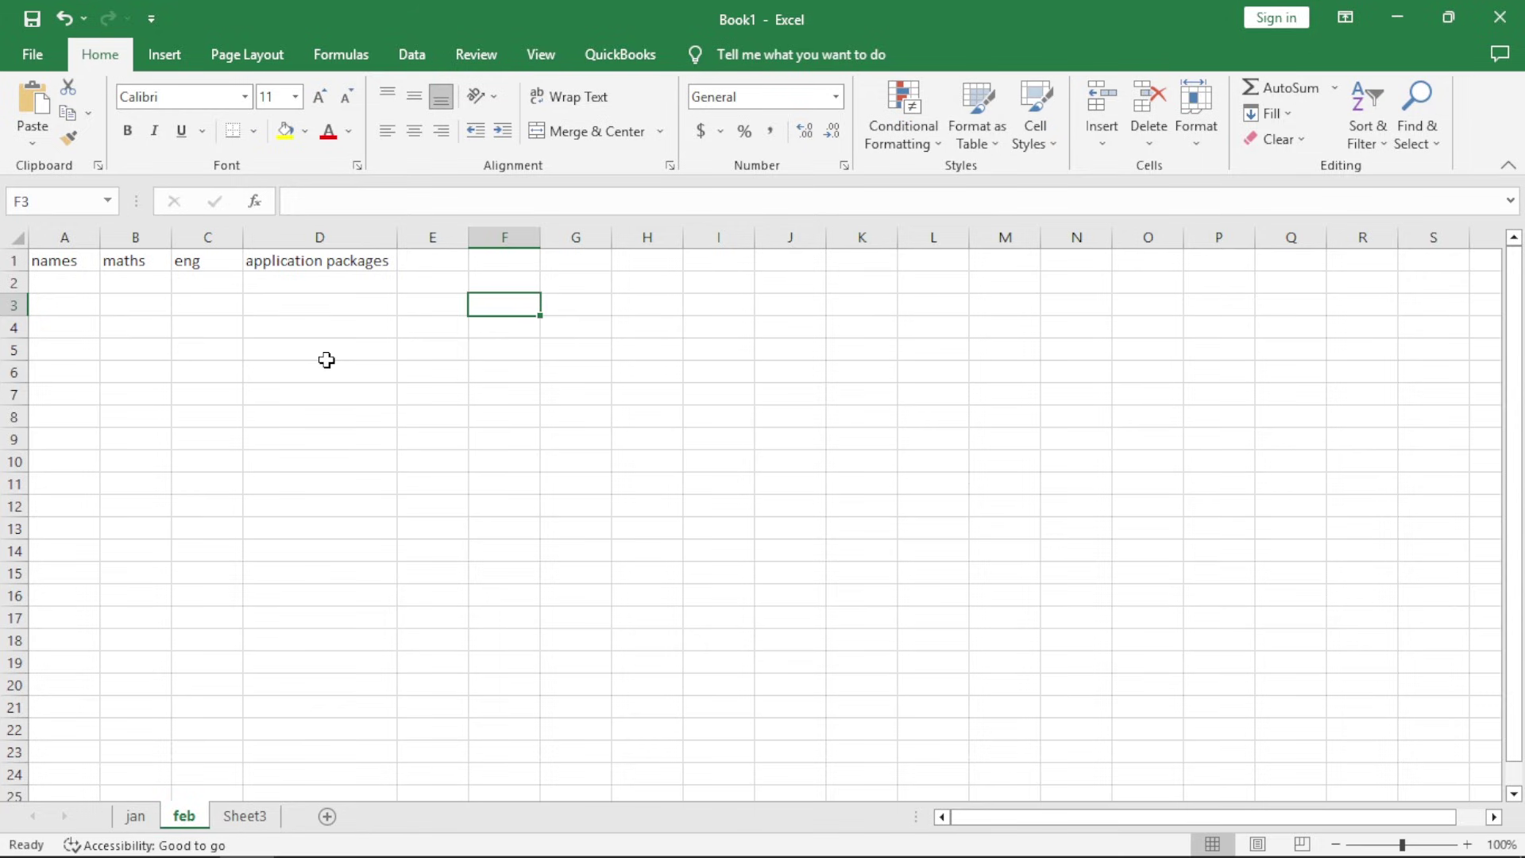
click(66, 18)
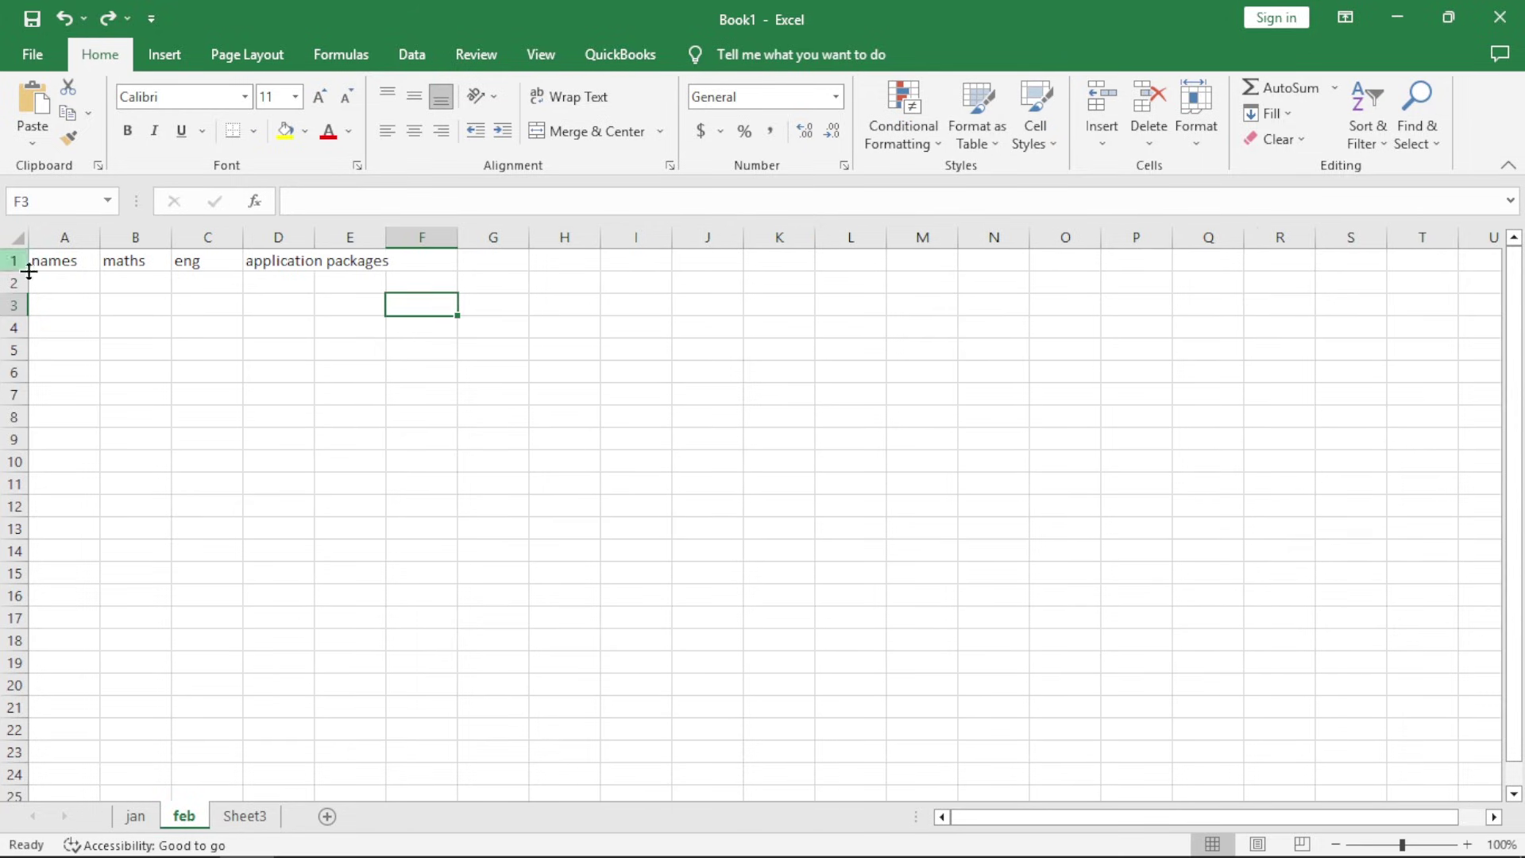
AutoFit the width of columns A to E to their headings in A1:E1
drag(48, 264, 333, 264)
click(1195, 119)
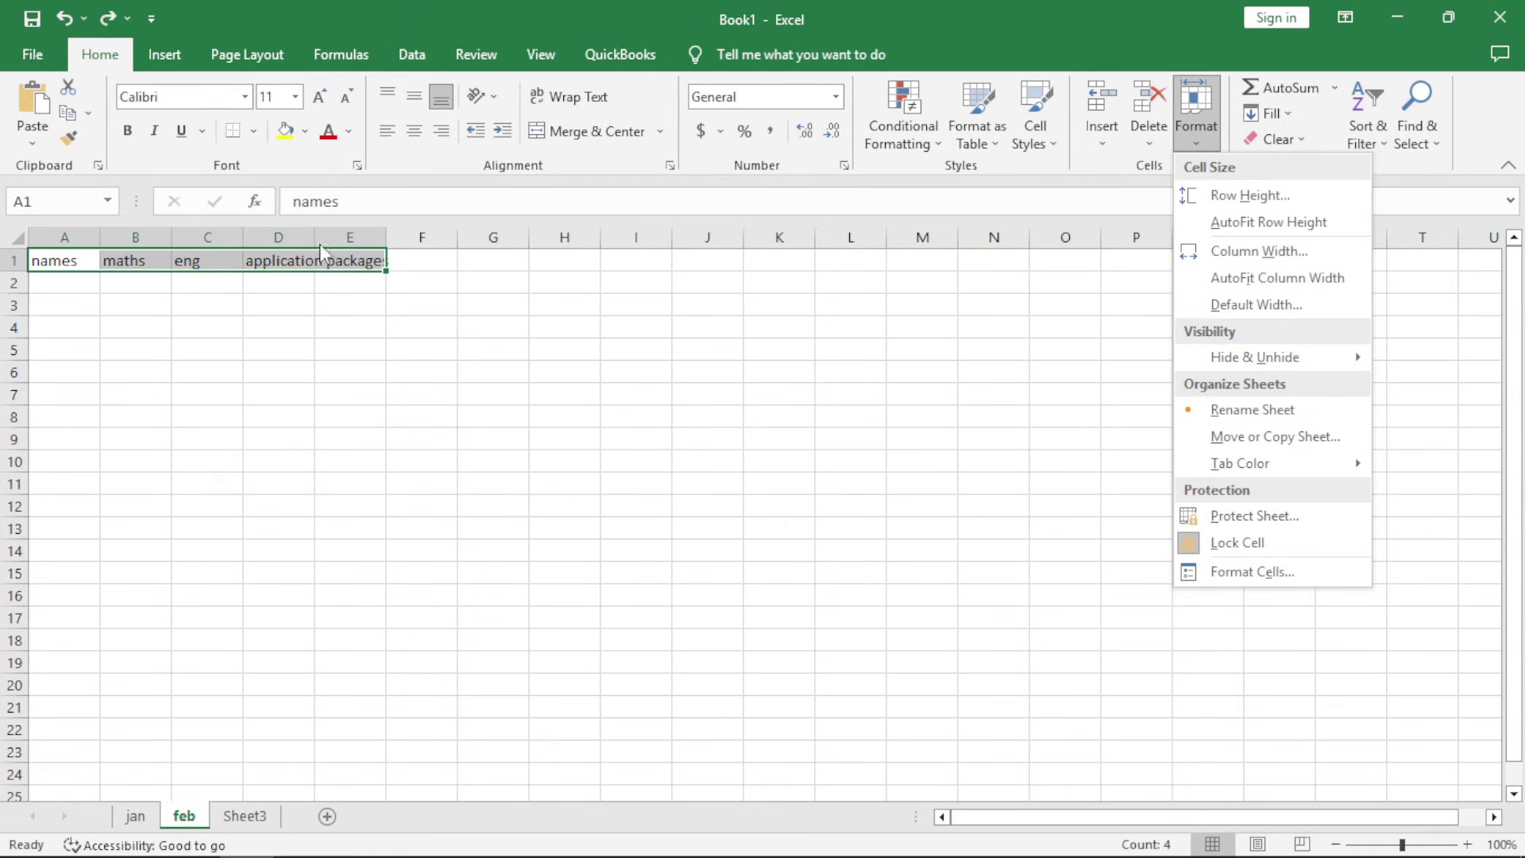
click(1279, 280)
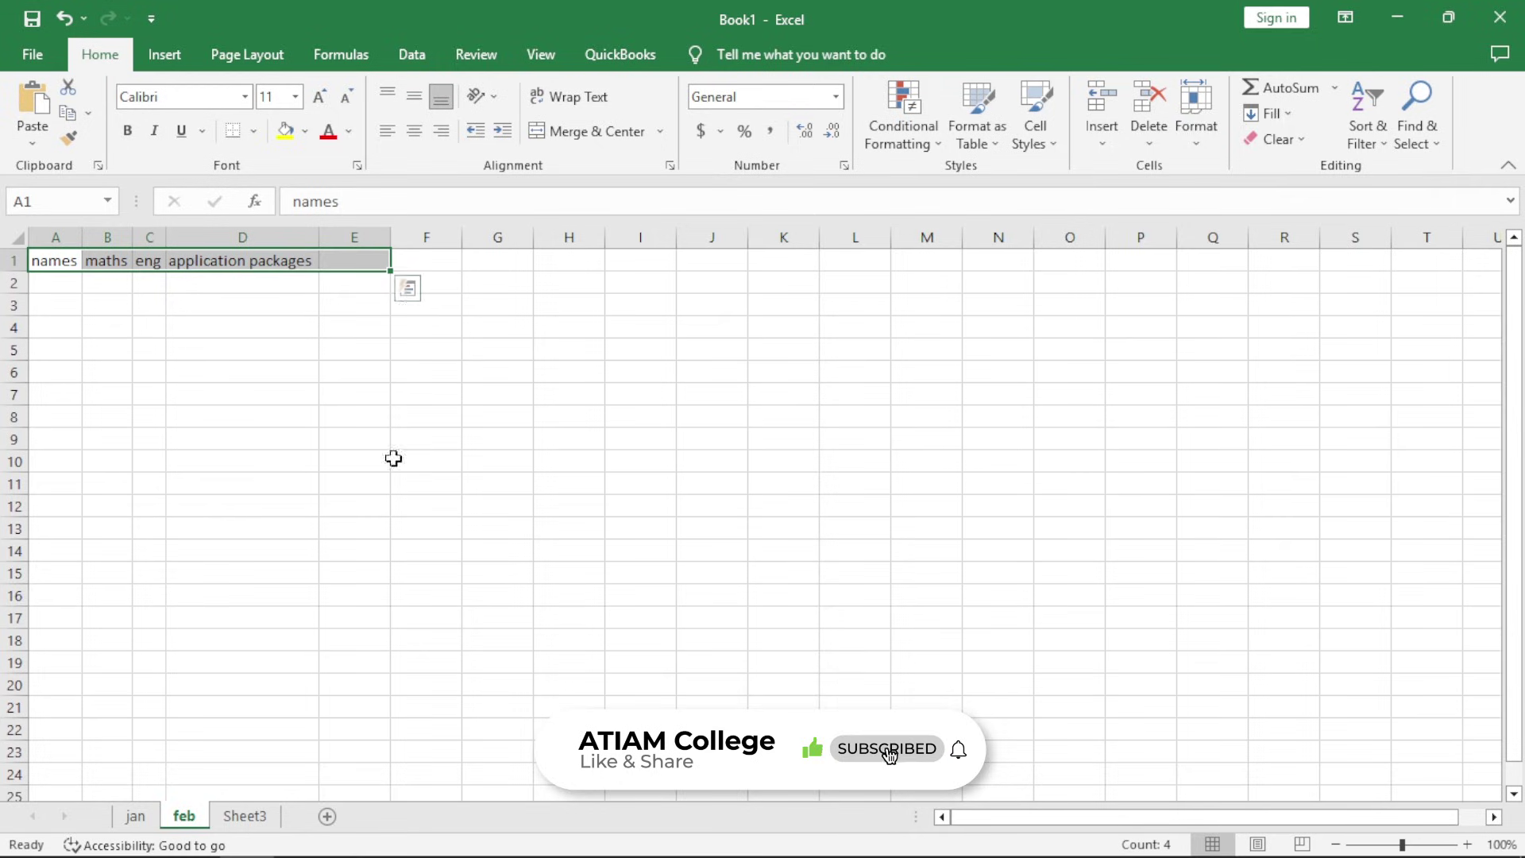
Type the five student names down A2:A6 and enter a first mark of 89 in B2
click(64, 284)
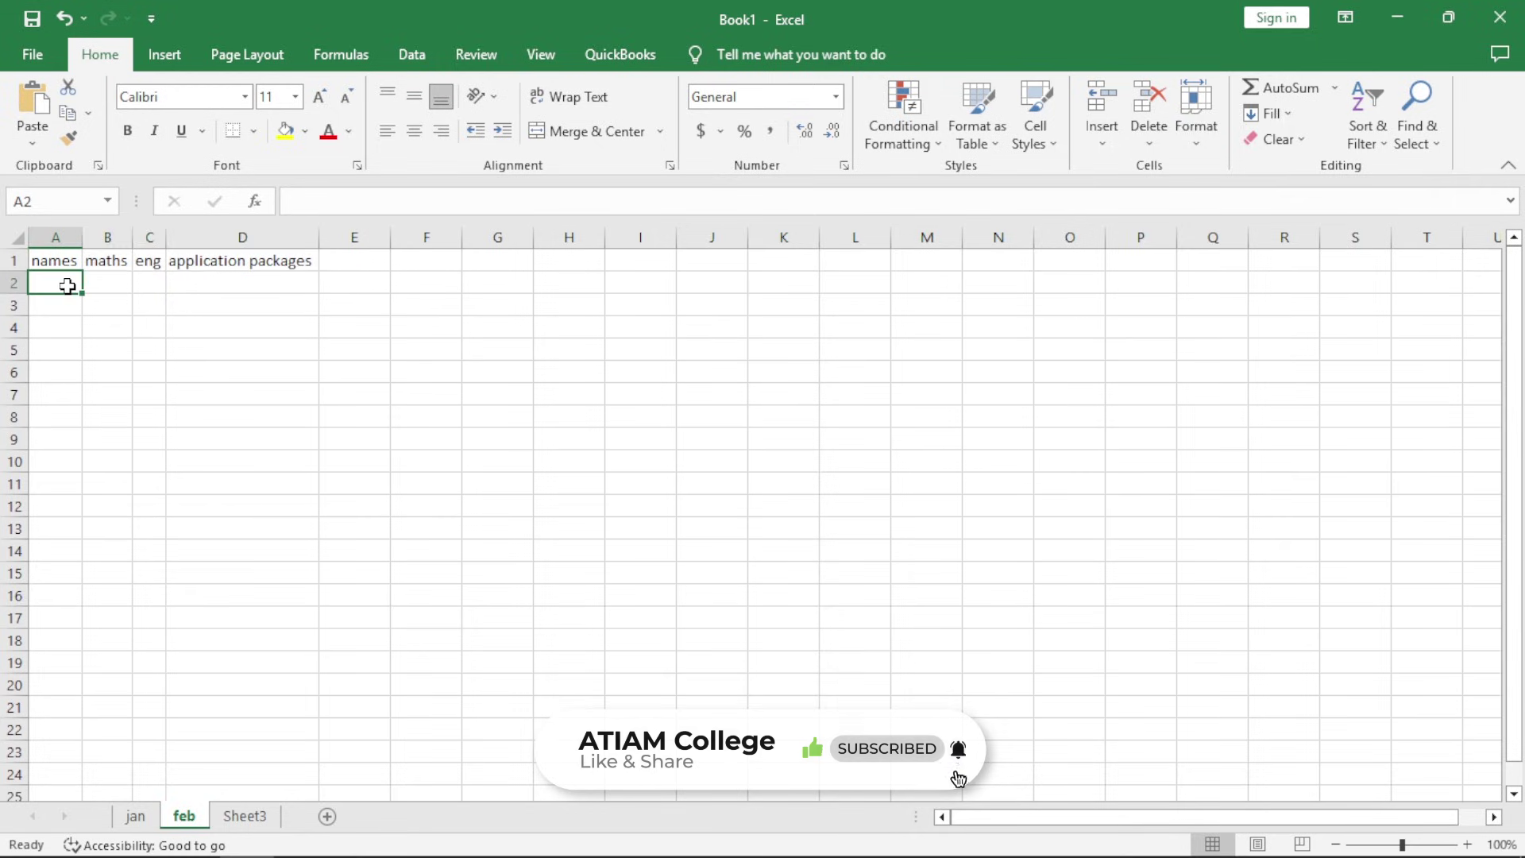
text(h)
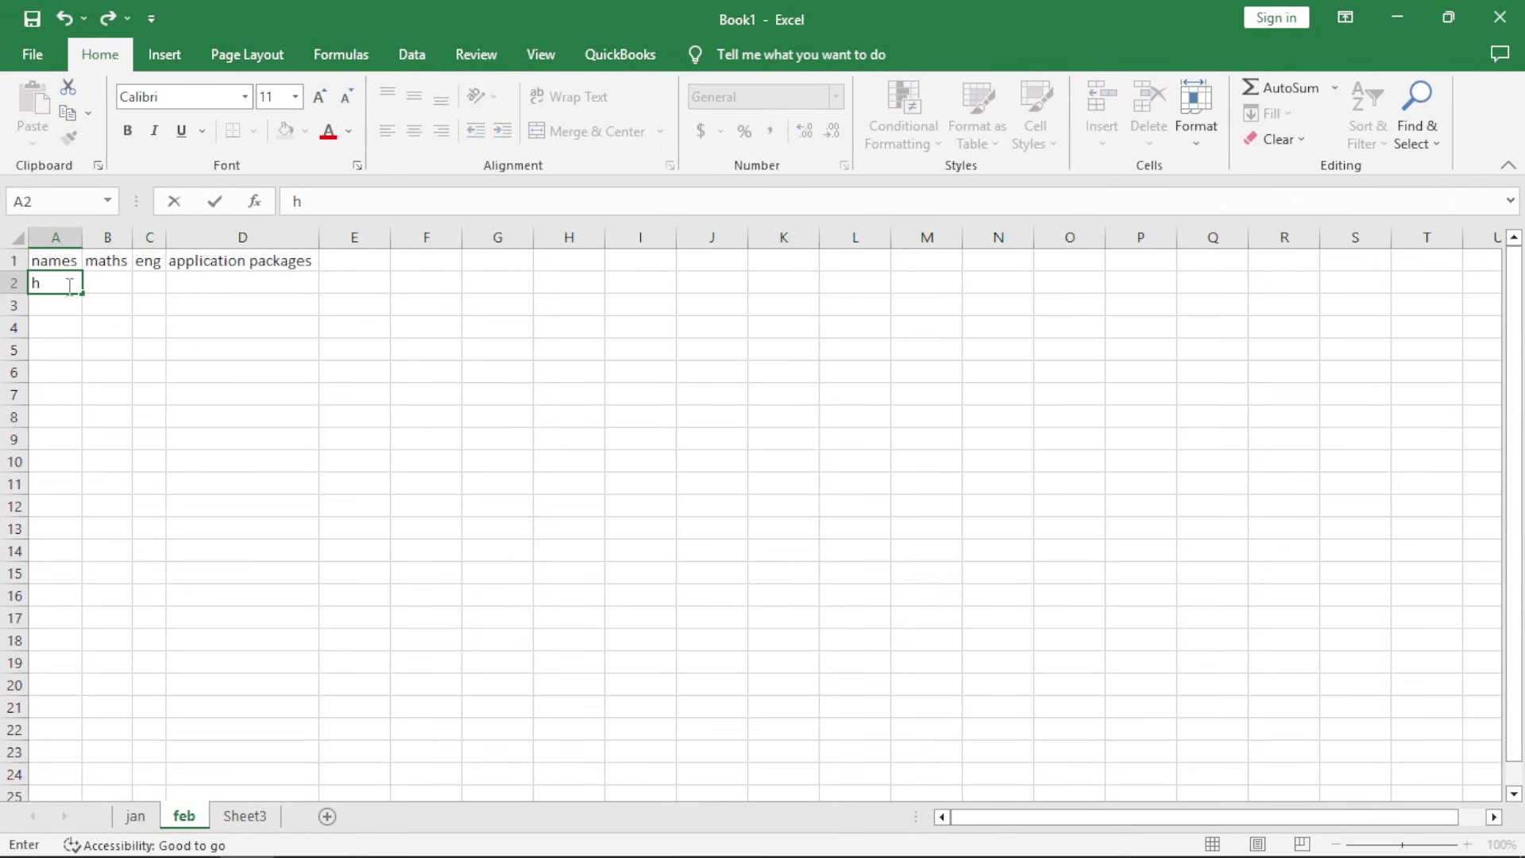
text(assan)
key(Return)
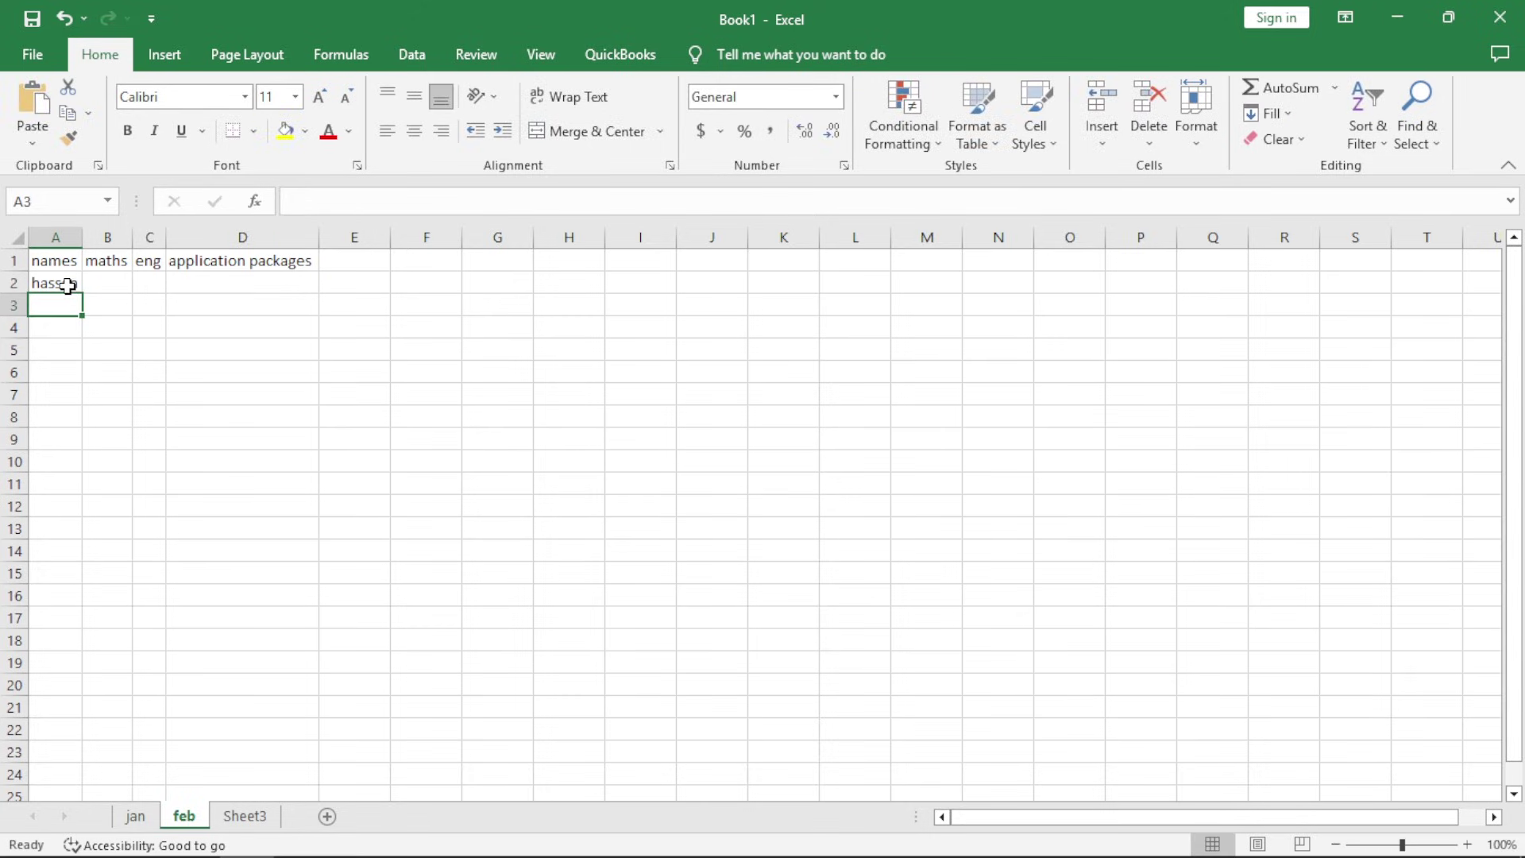
text(nelly)
key(Return)
text(kuach)
key(Return)
text(sofia)
key(Return)
text(oyugi)
click(101, 282)
text(89)
key(Return)
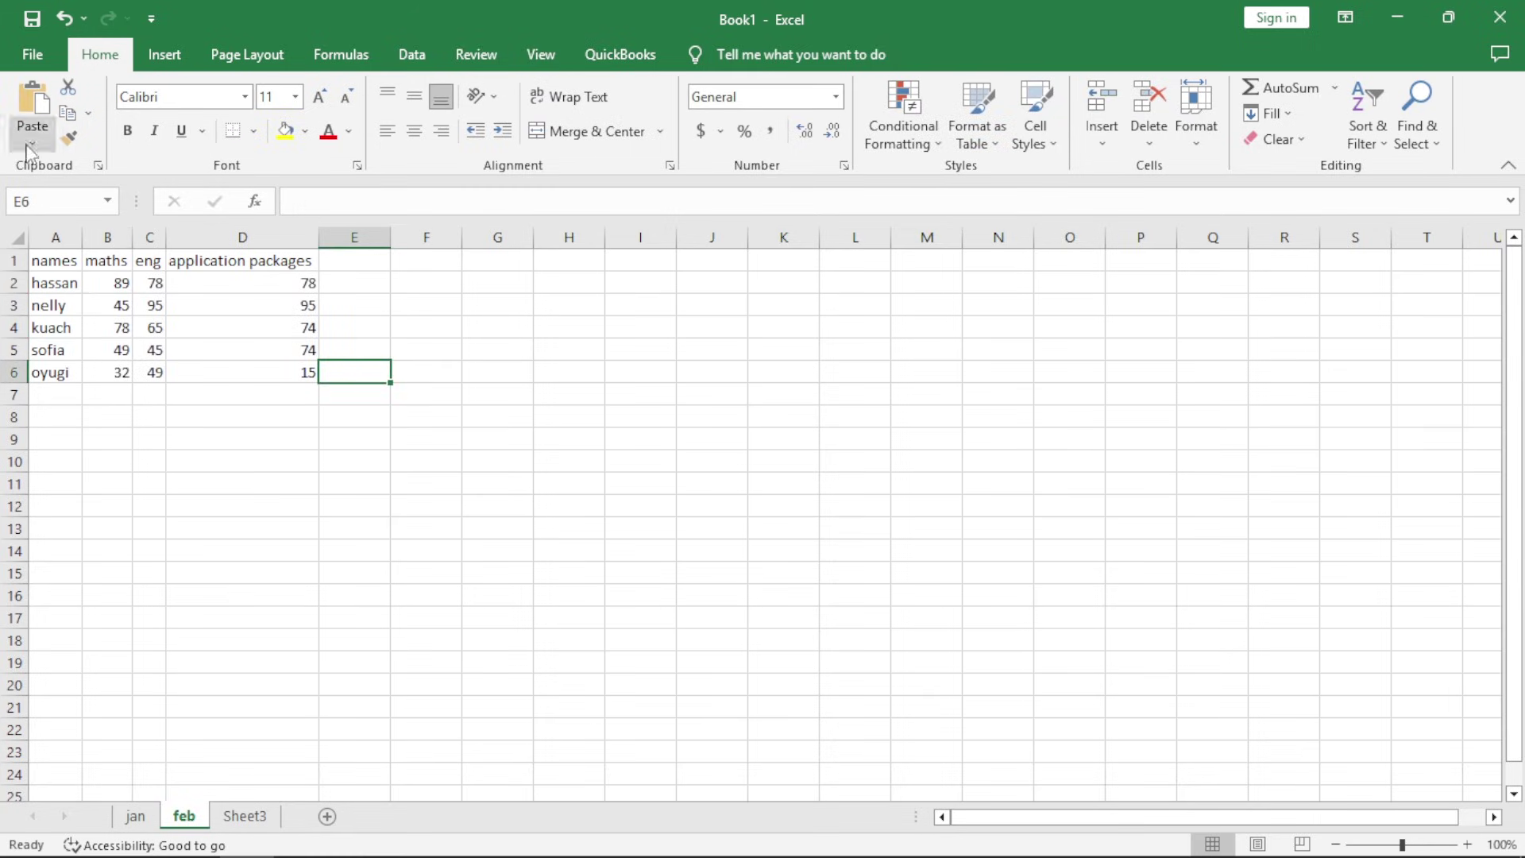
Save the workbook to Documents with Save As under the file name 'intro to excel 1'
click(37, 56)
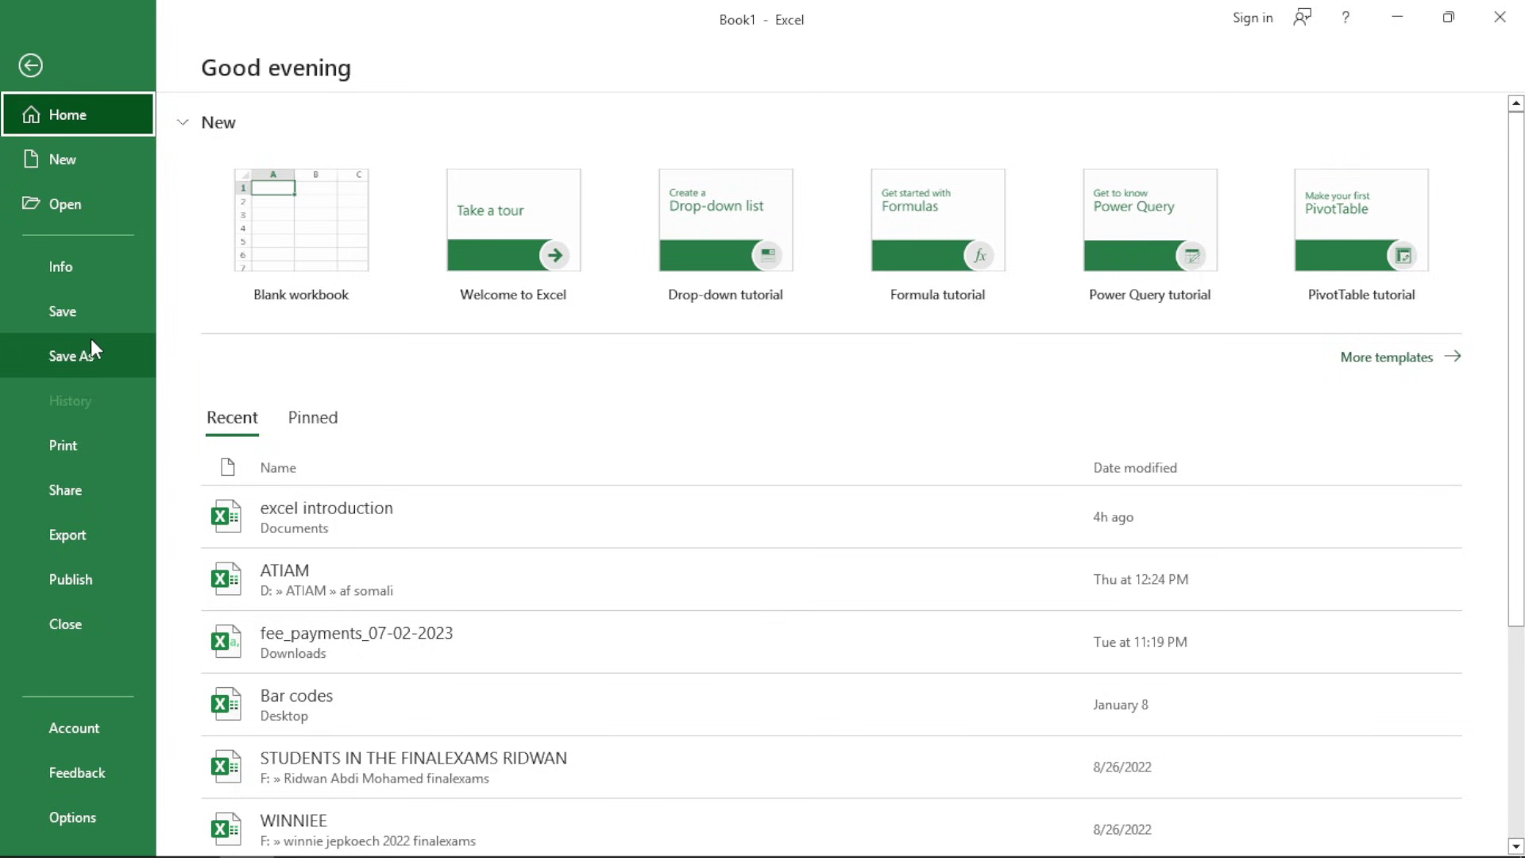
click(88, 311)
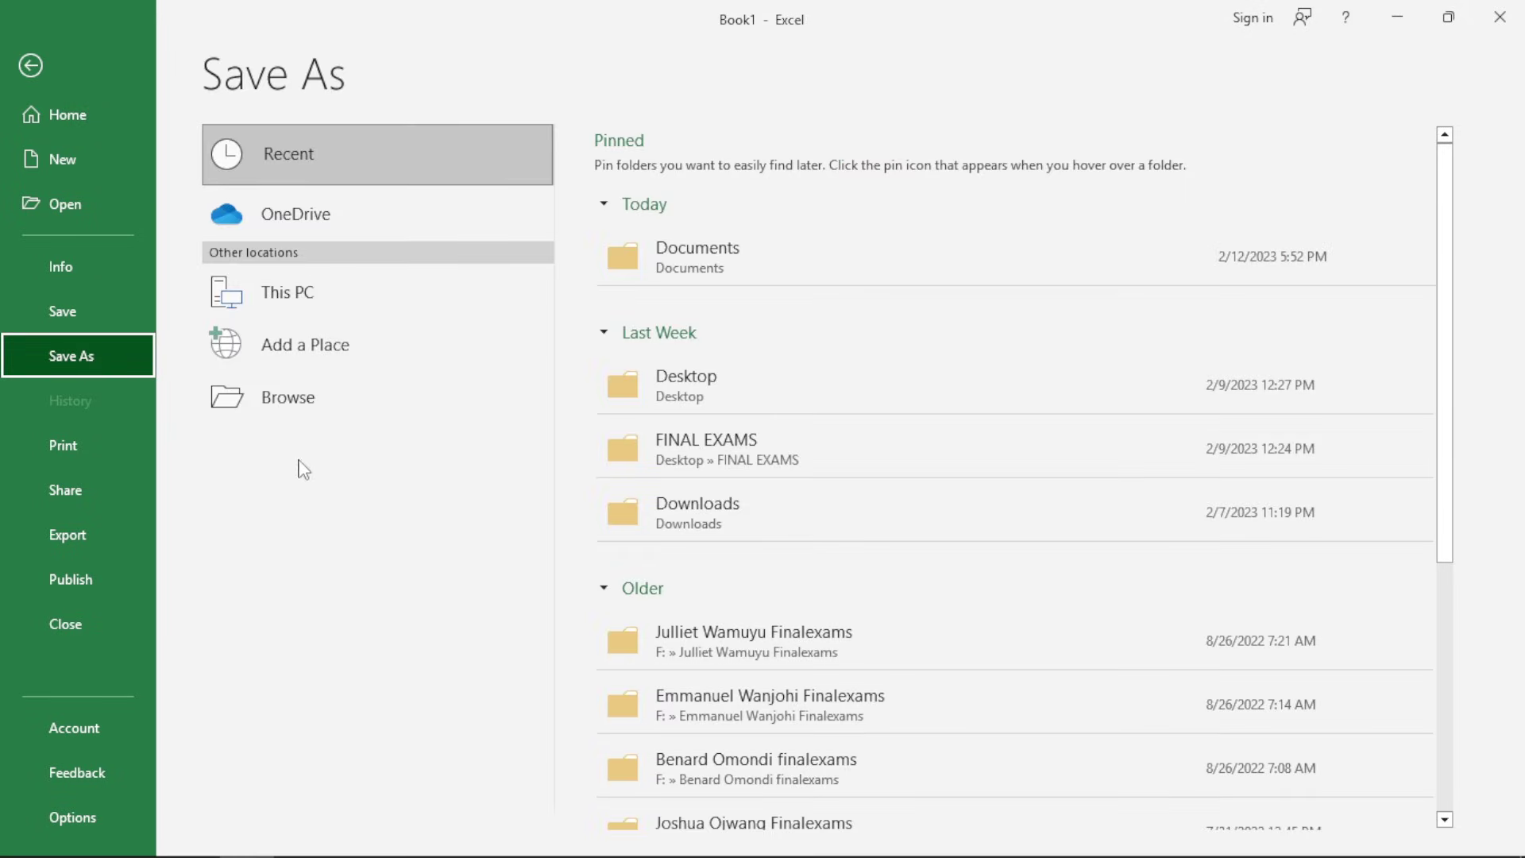
click(273, 384)
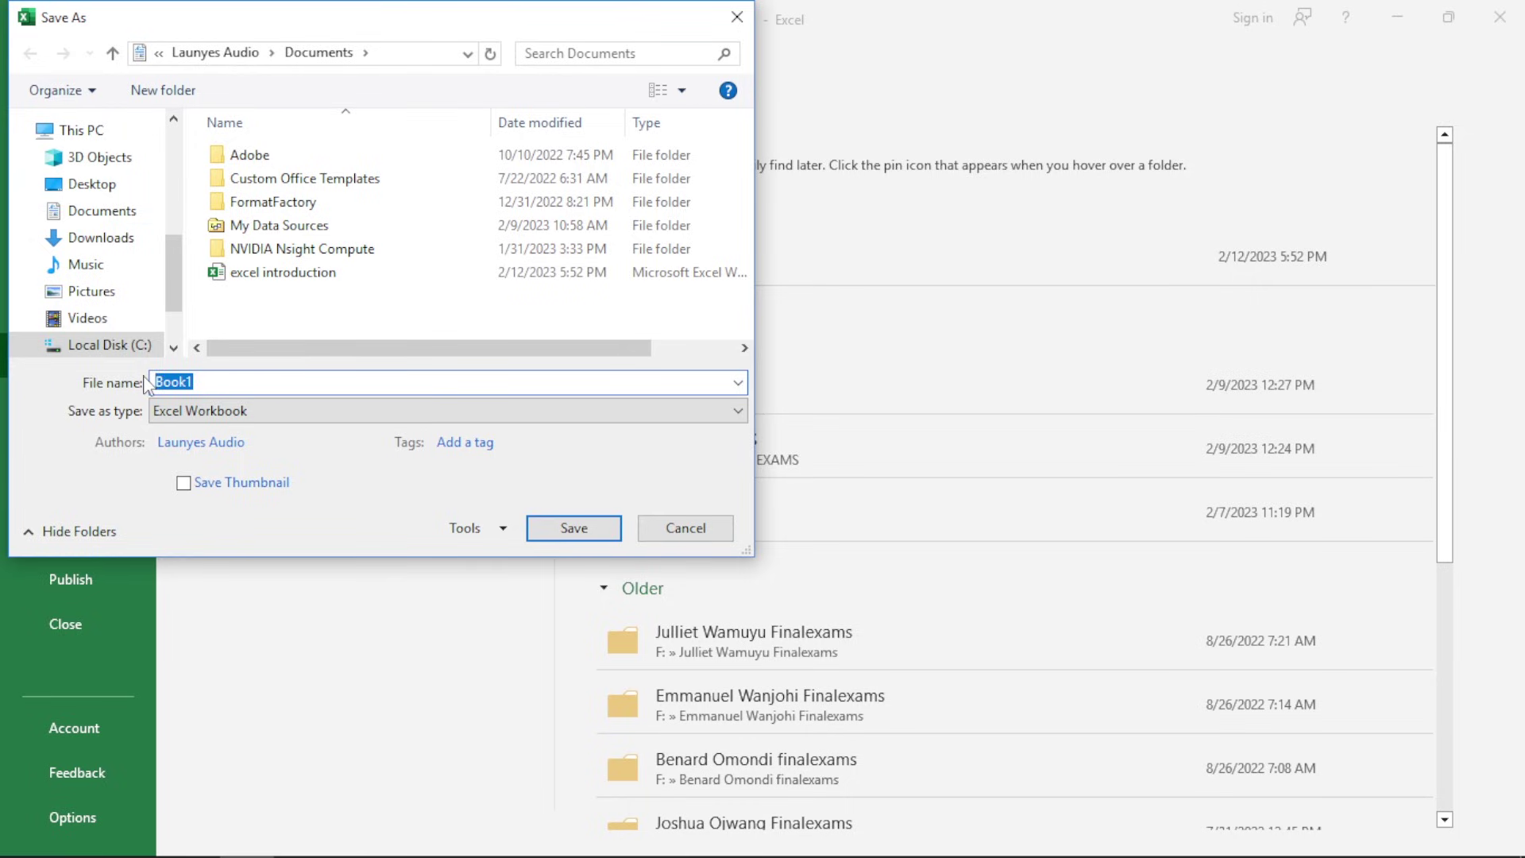
key(BackSpace)
text(intro to excel 1)
click(571, 531)
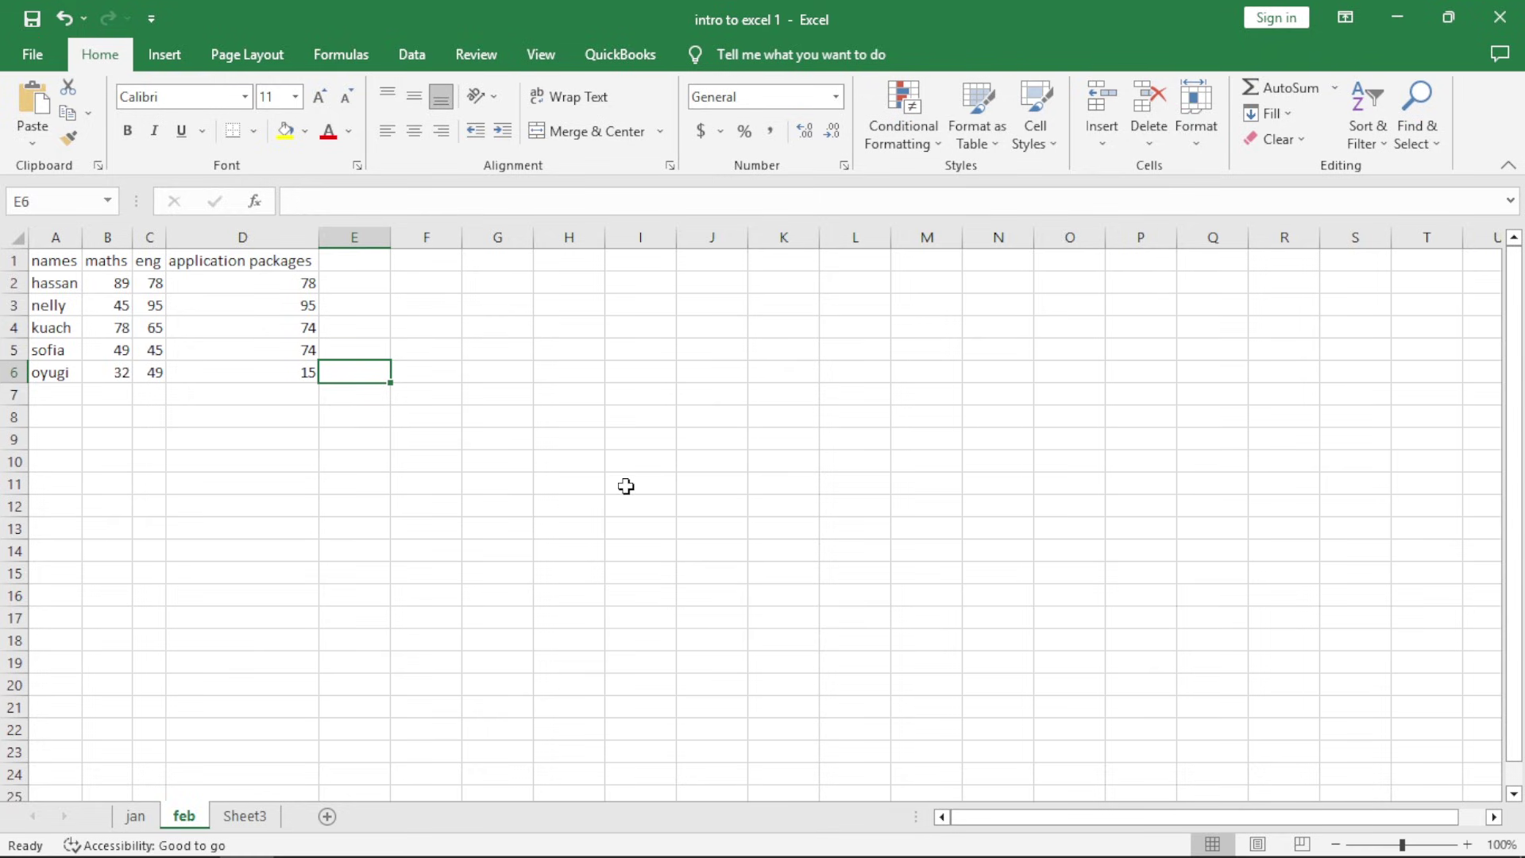
Type the heading 'total' into cell E1
click(346, 261)
text(tot)
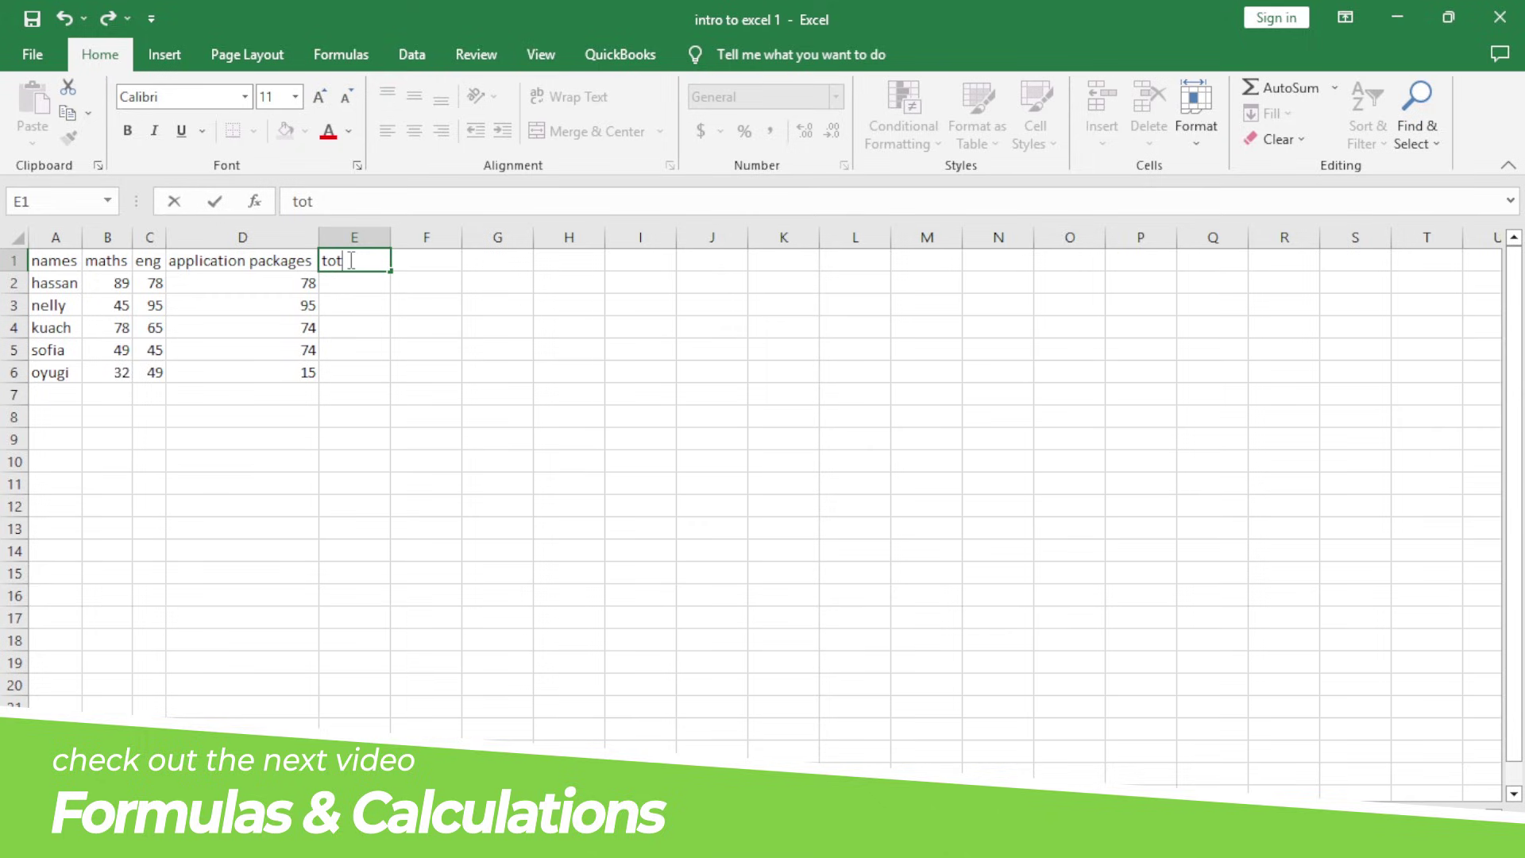
text(al)
key(Return)
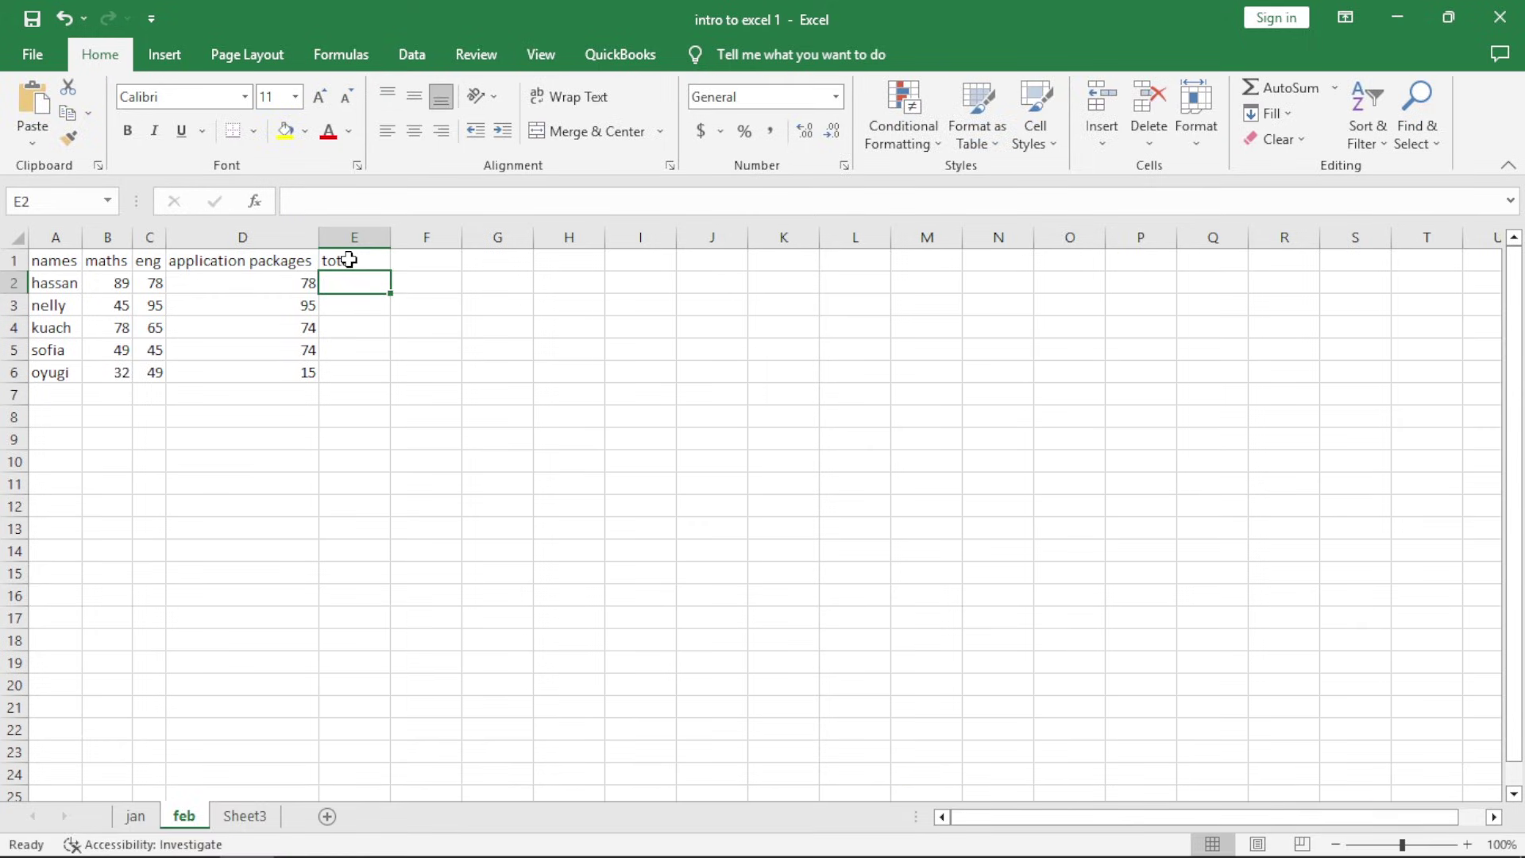